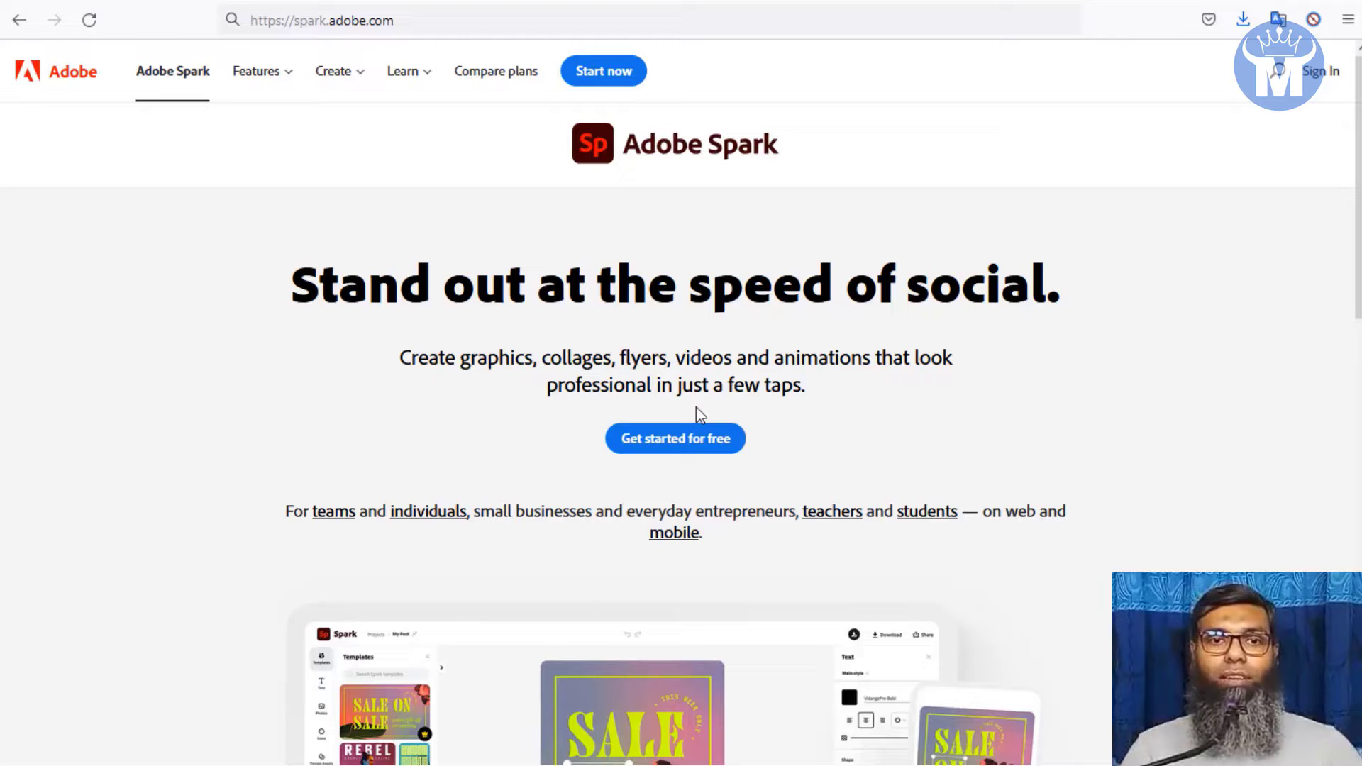
- Scroll down through the home page's editor preview and back up
{"action": "scroll", "coordinate": [867, 334], "scroll_direction": "down", "scroll_amount": 3}
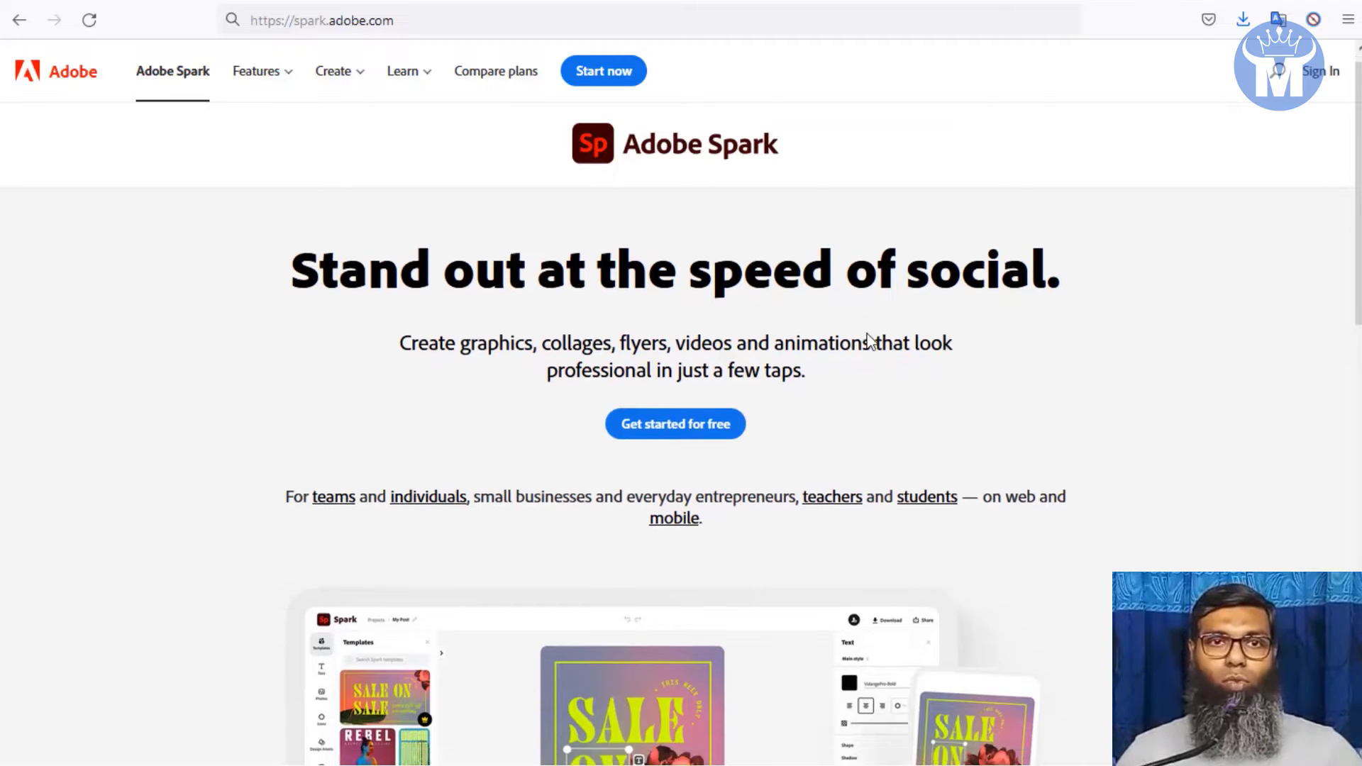
{"action": "scroll", "coordinate": [908, 390], "scroll_direction": "down", "scroll_amount": 2}
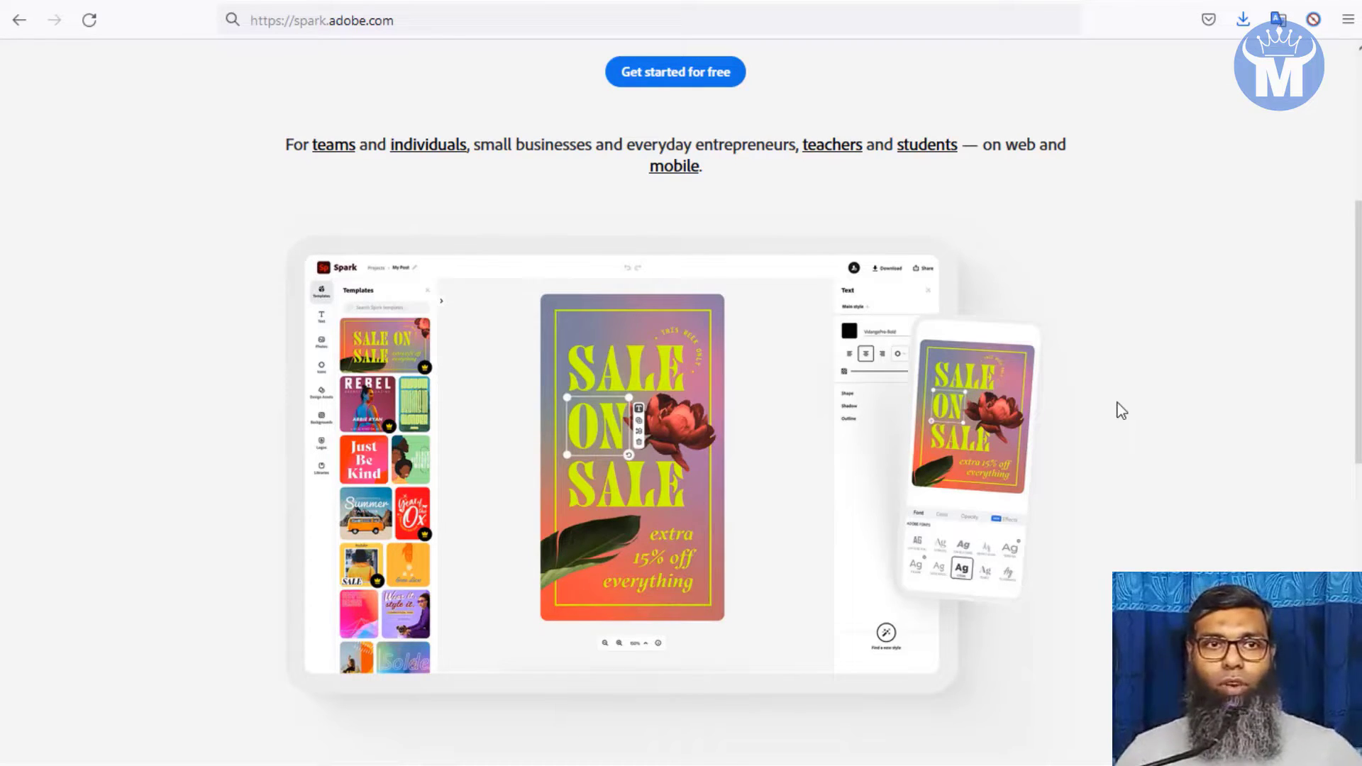
{"action": "scroll", "coordinate": [1086, 434], "scroll_direction": "down", "scroll_amount": 3}
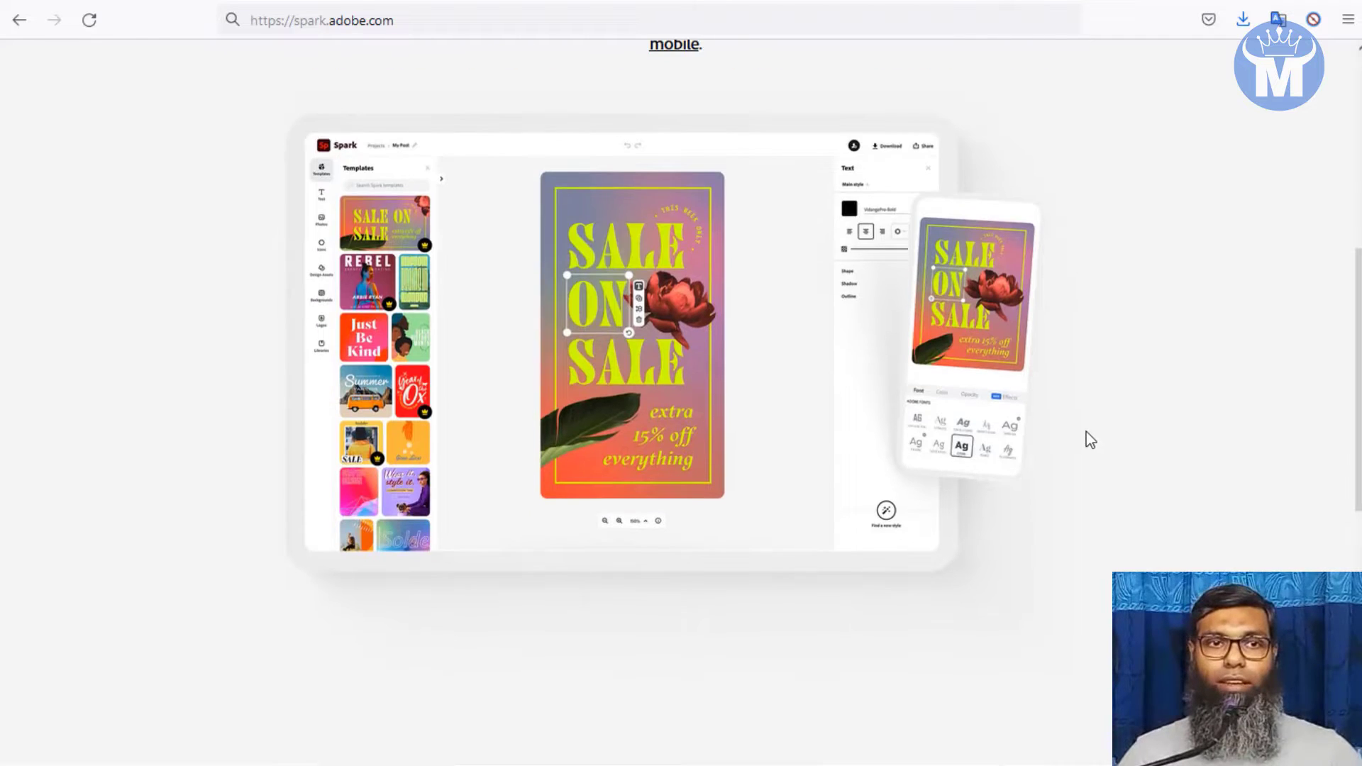
{"action": "scroll", "coordinate": [1089, 440], "scroll_direction": "down", "scroll_amount": 7}
{"action": "scroll", "coordinate": [985, 393], "scroll_direction": "up", "scroll_amount": 13}
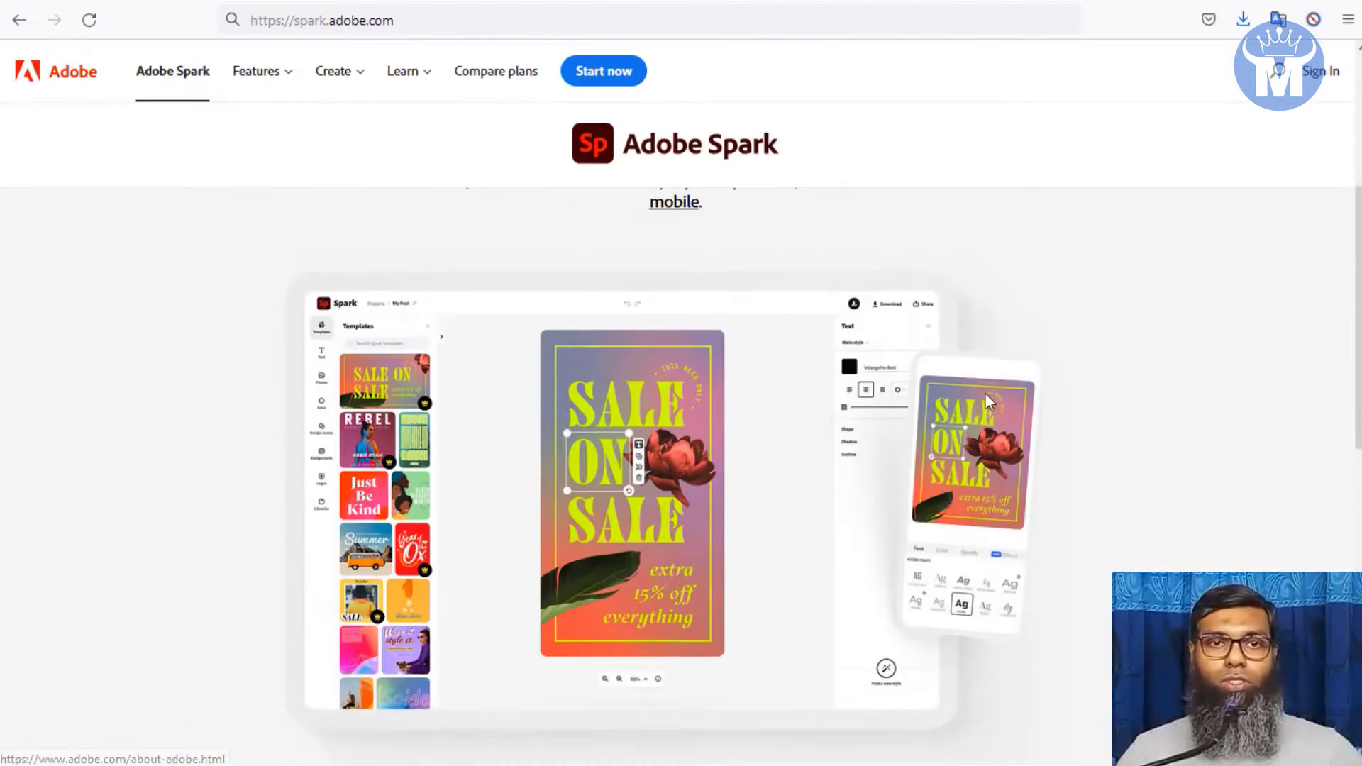
{"action": "scroll", "coordinate": [972, 465], "scroll_direction": "up", "scroll_amount": 2}
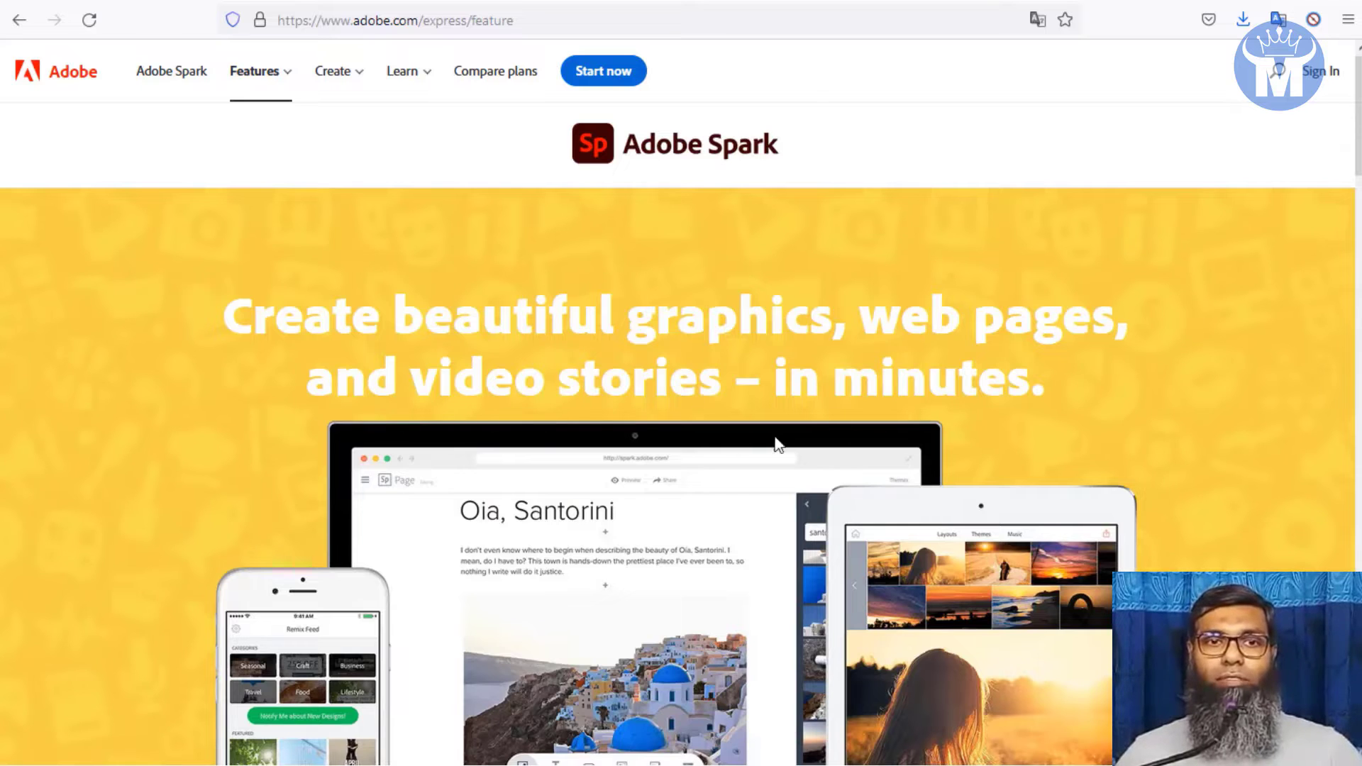
- Scroll down the Features page to the footer, then back up toward the top
{"action": "scroll", "coordinate": [945, 466], "scroll_direction": "down", "scroll_amount": 7}
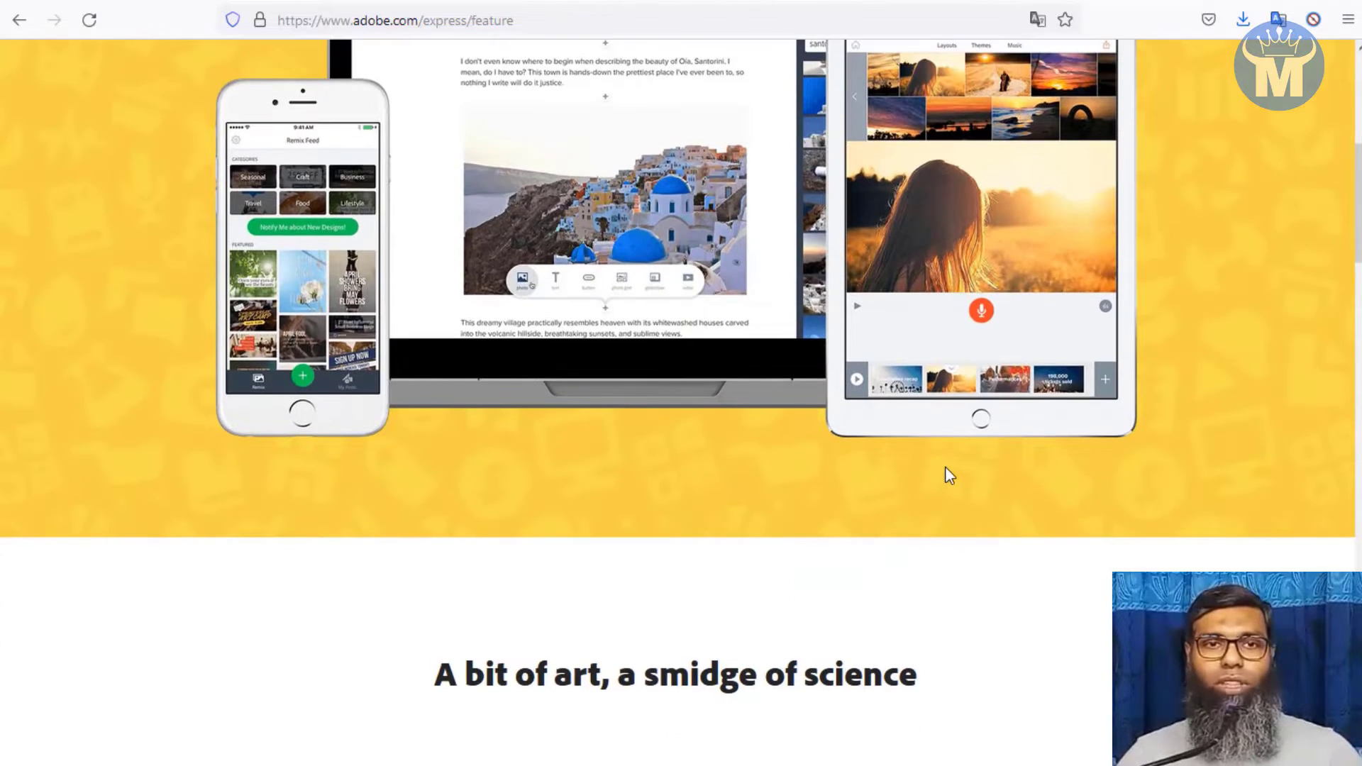
{"action": "scroll", "coordinate": [794, 457], "scroll_direction": "down", "scroll_amount": 3}
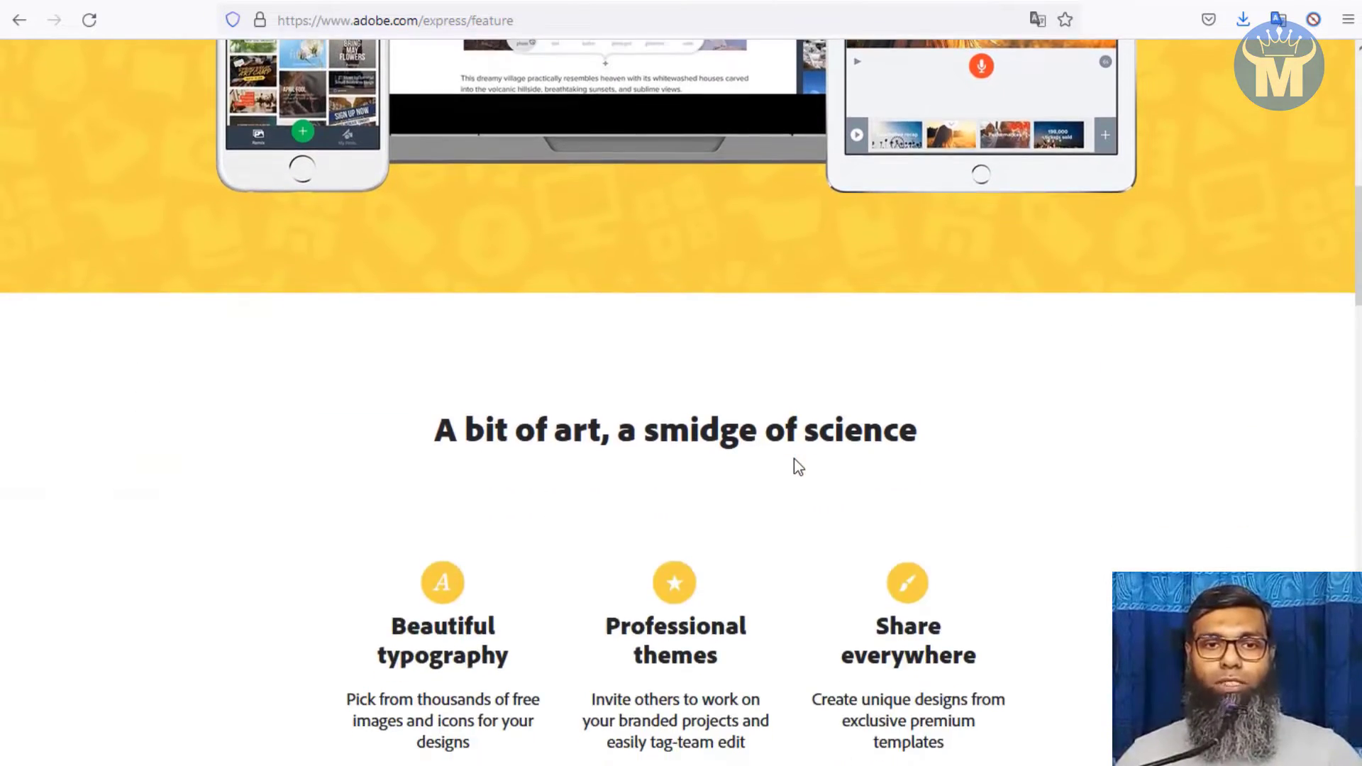
{"action": "scroll", "coordinate": [790, 458], "scroll_direction": "down", "scroll_amount": 6}
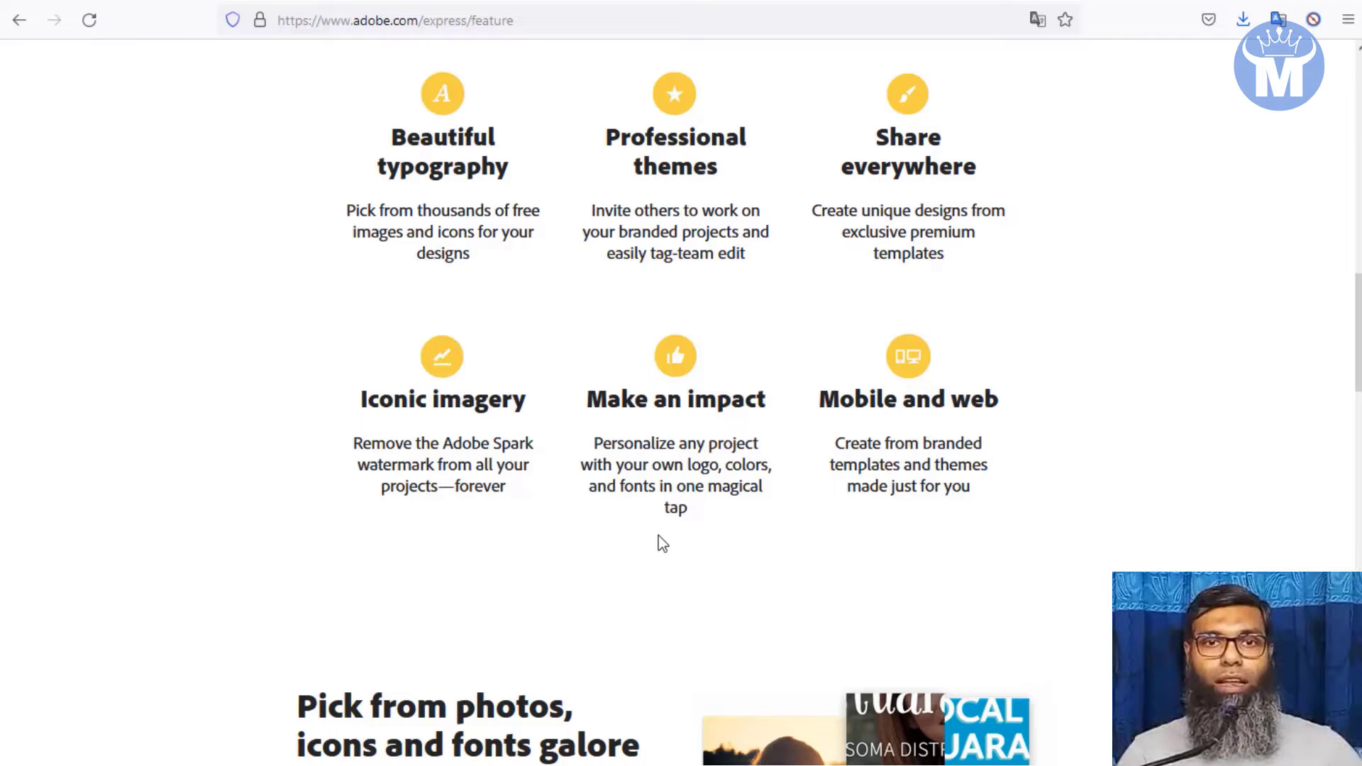
{"action": "scroll", "coordinate": [785, 501], "scroll_direction": "down", "scroll_amount": 8}
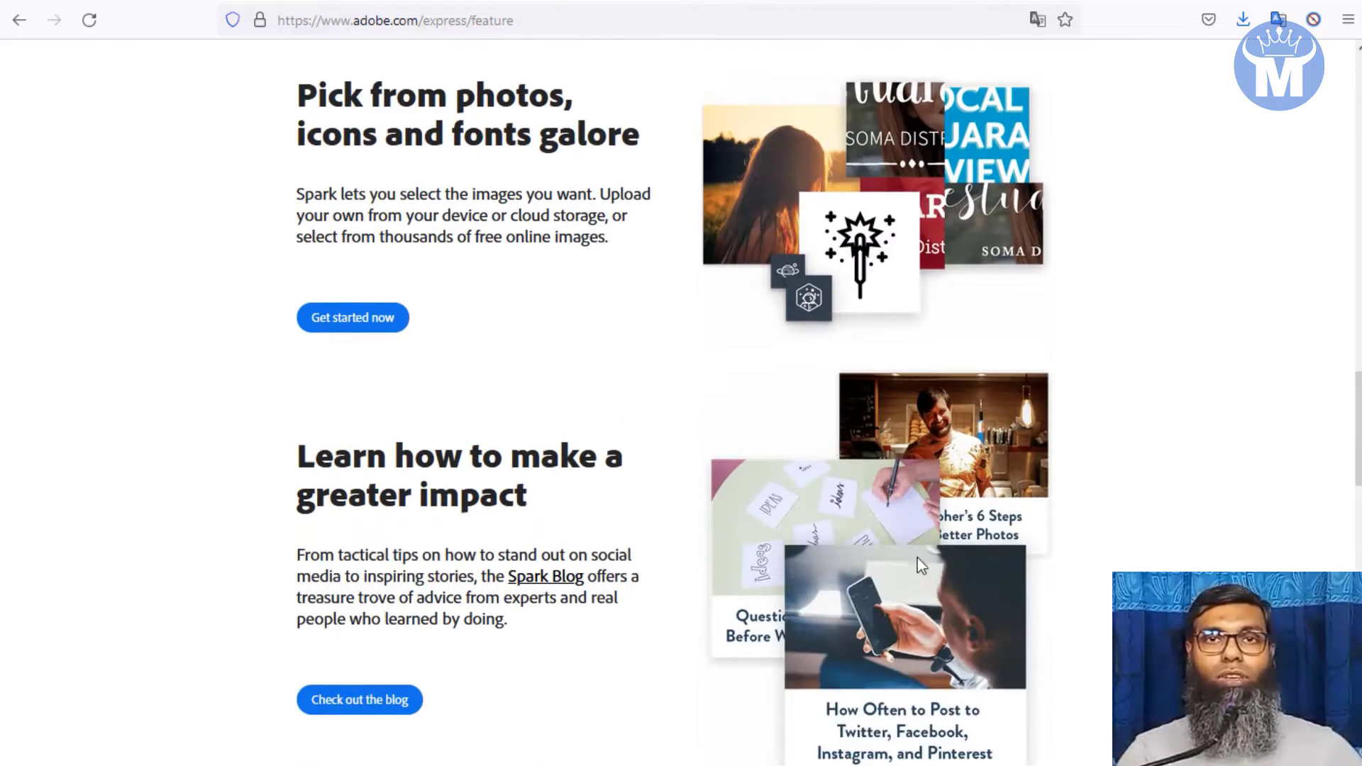
{"action": "scroll", "coordinate": [1116, 532], "scroll_direction": "down", "scroll_amount": 2}
{"action": "scroll", "coordinate": [1149, 517], "scroll_direction": "down", "scroll_amount": 2}
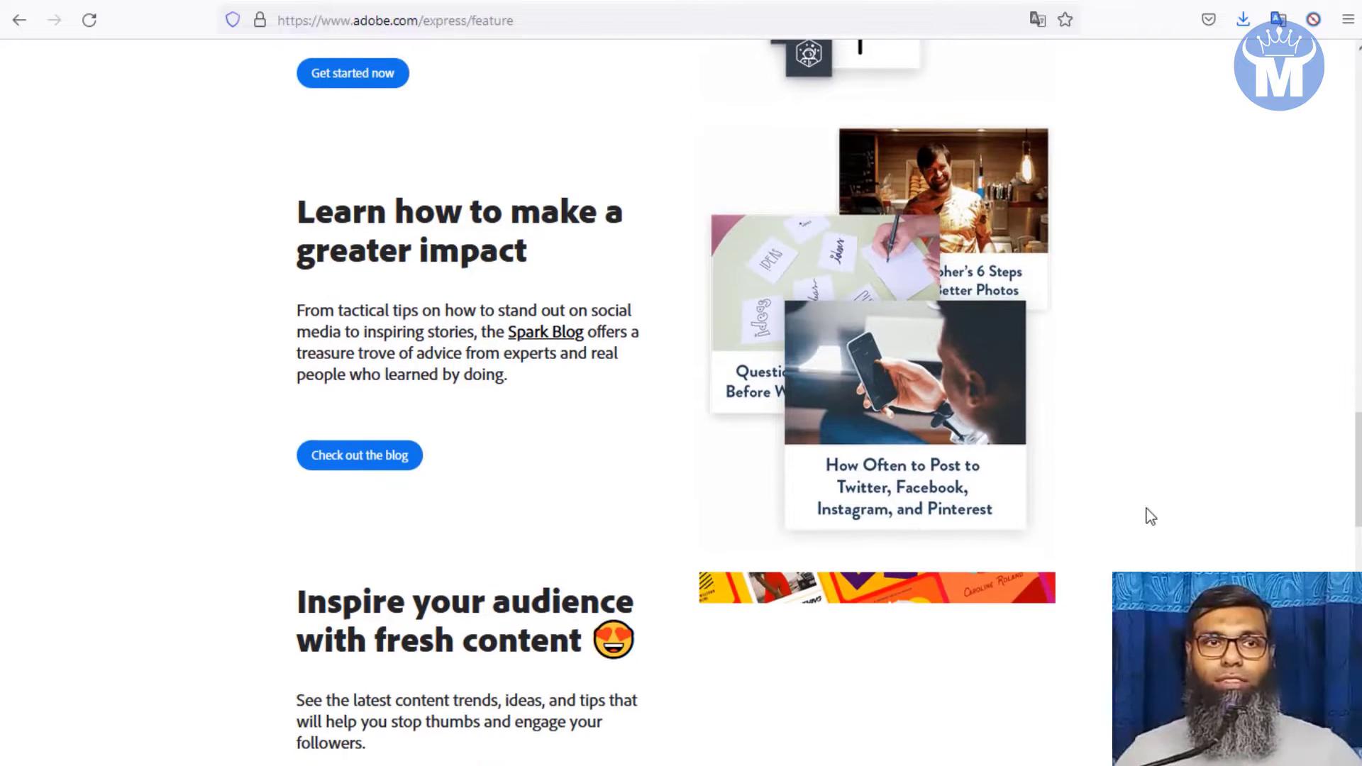
{"action": "scroll", "coordinate": [1150, 516], "scroll_direction": "down", "scroll_amount": 3}
{"action": "scroll", "coordinate": [1152, 517], "scroll_direction": "down", "scroll_amount": 3}
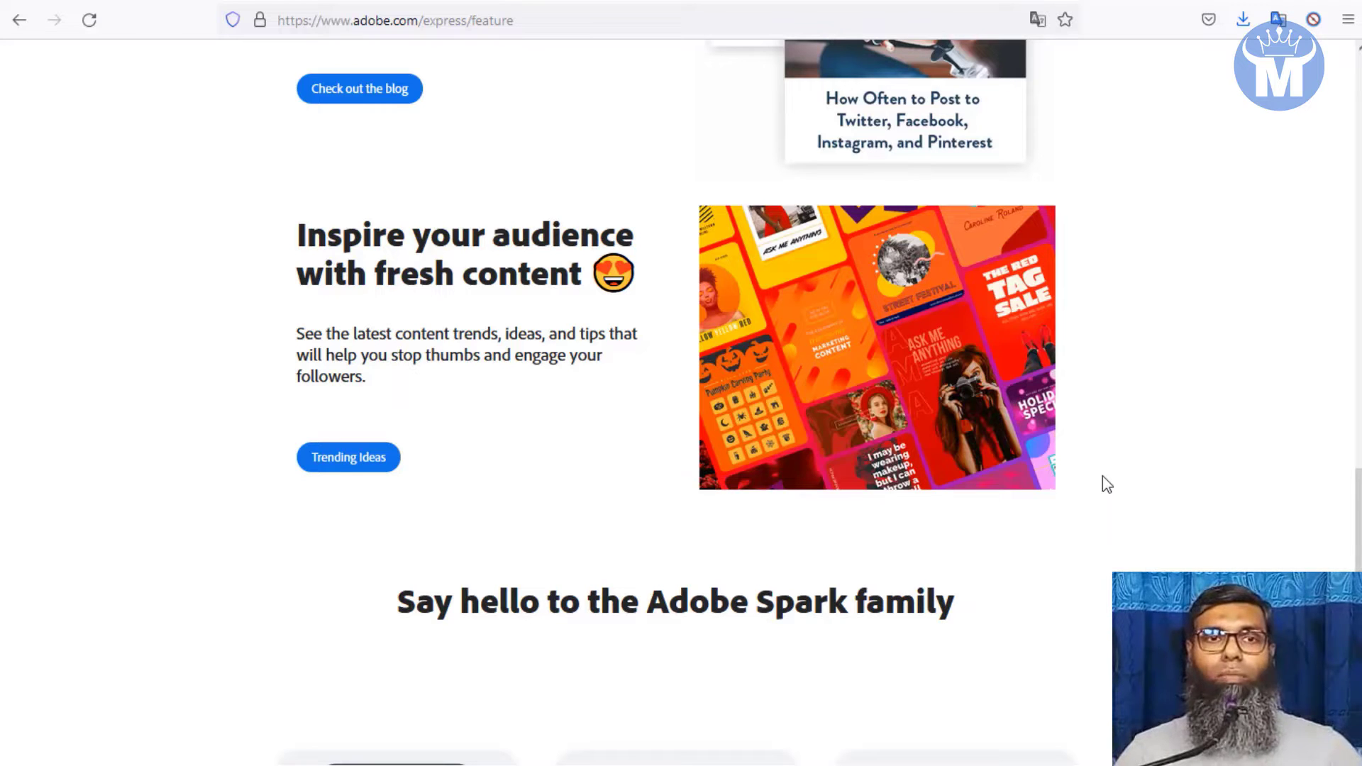
{"action": "scroll", "coordinate": [1102, 476], "scroll_direction": "down", "scroll_amount": 6}
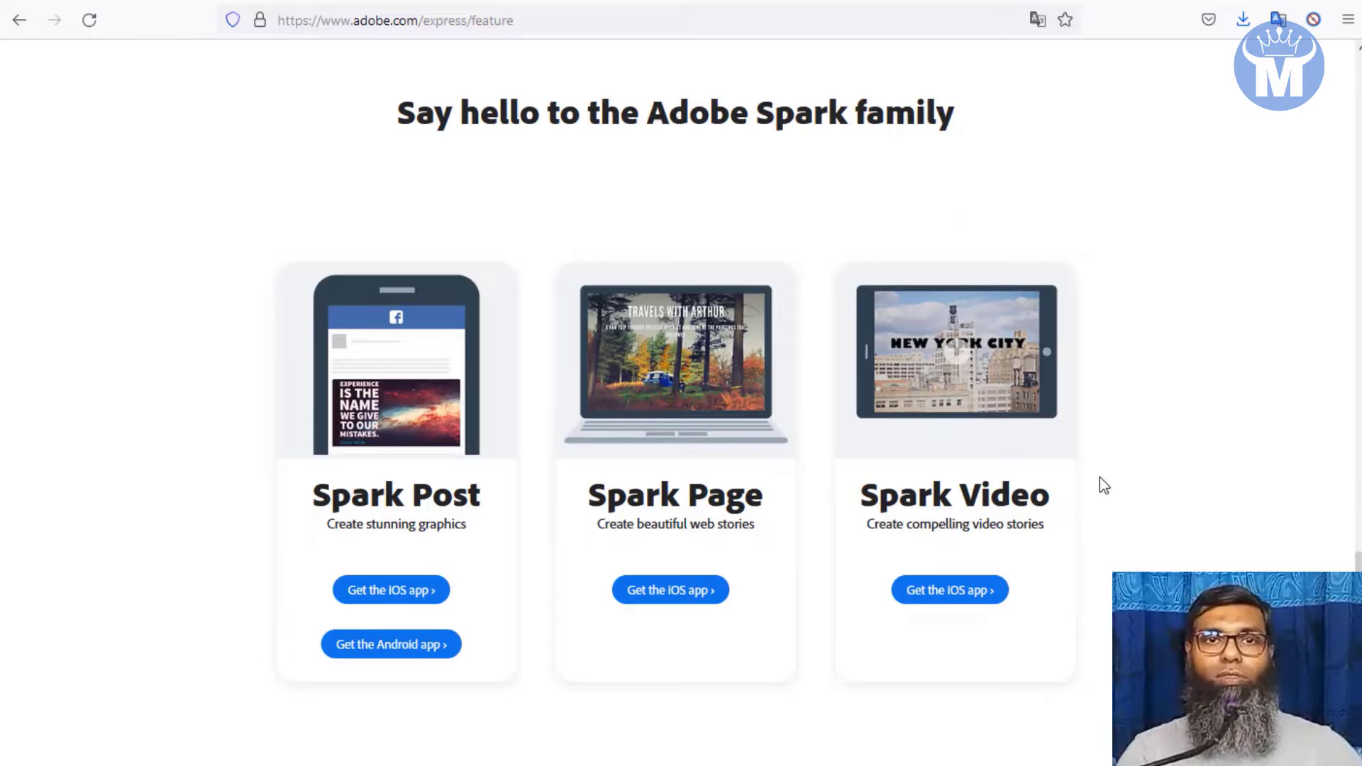
{"action": "scroll", "coordinate": [1099, 479], "scroll_direction": "down", "scroll_amount": 6}
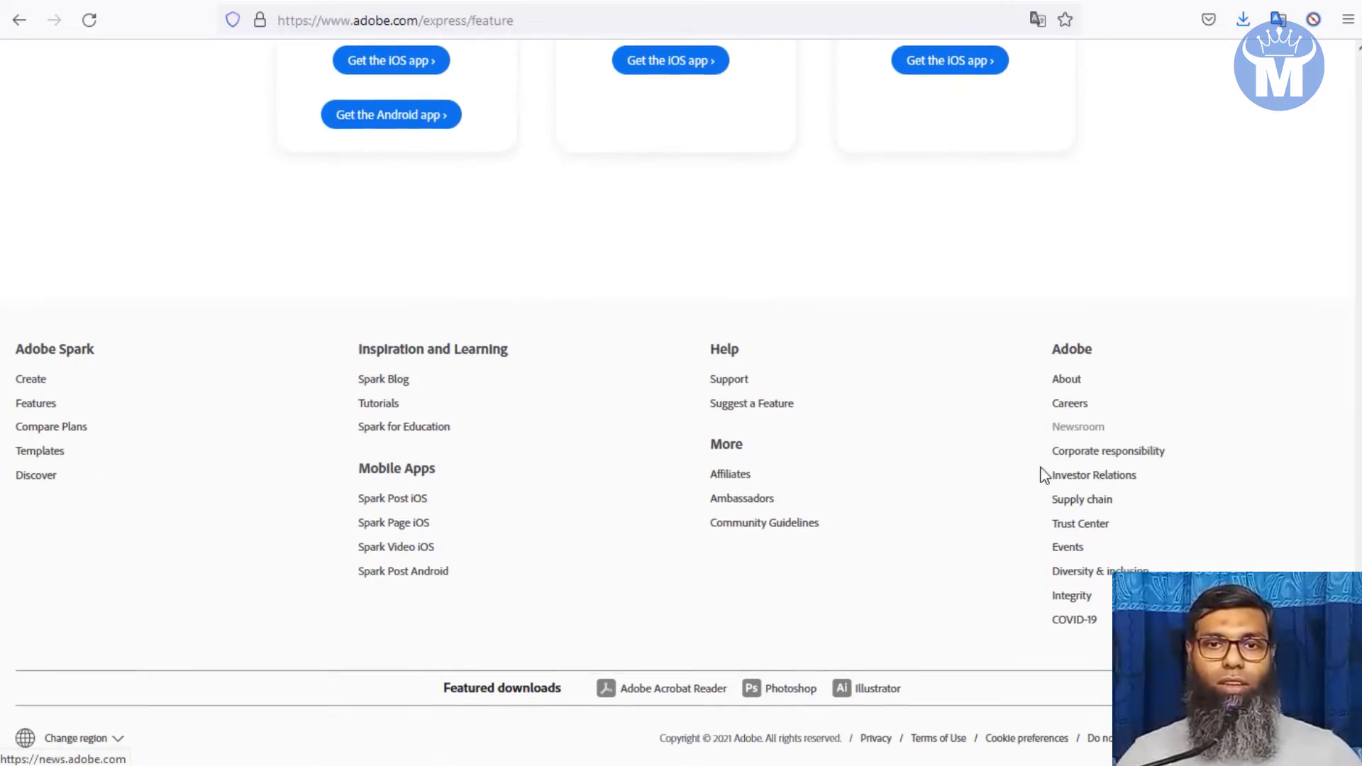
{"action": "scroll", "coordinate": [790, 440], "scroll_direction": "up", "scroll_amount": 20}
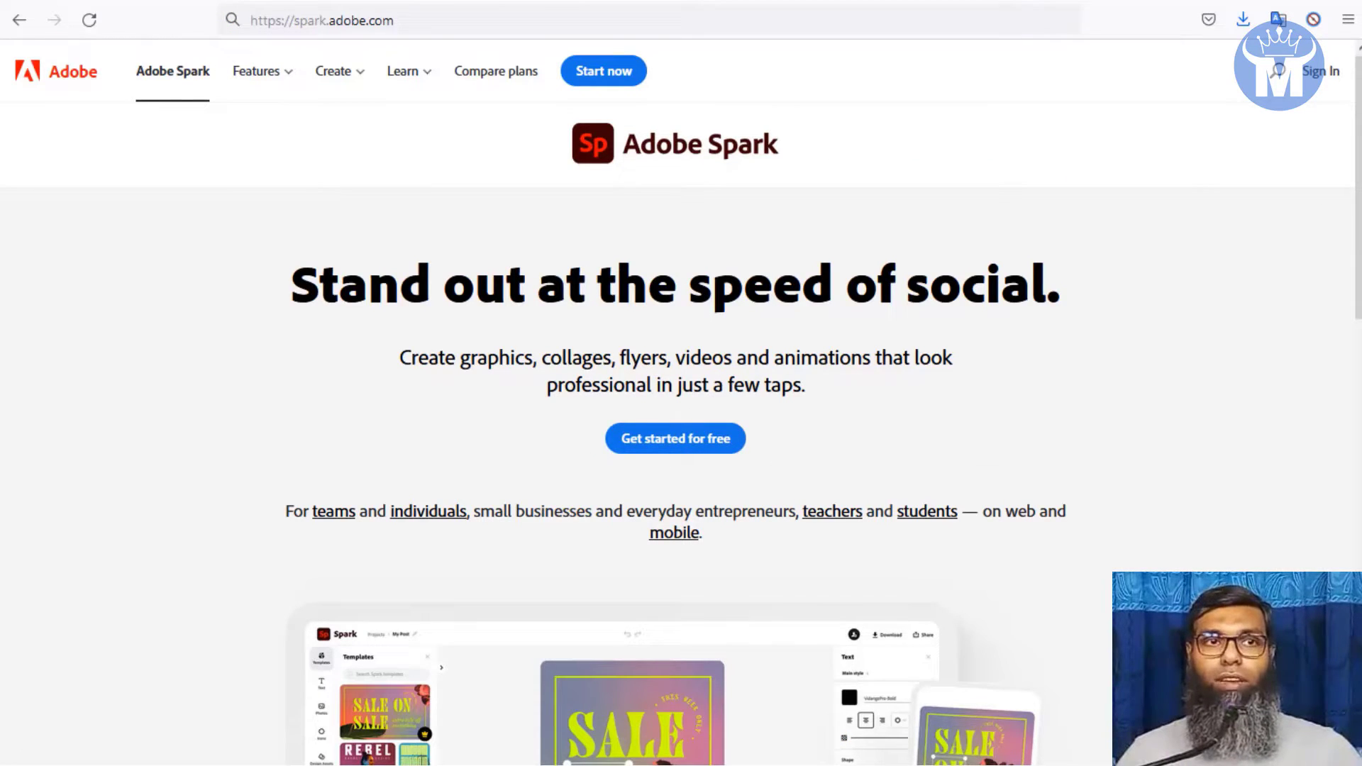
- Begin signing in to Spark with Get started for free
{"action": "left_click", "coordinate": [641, 446]}
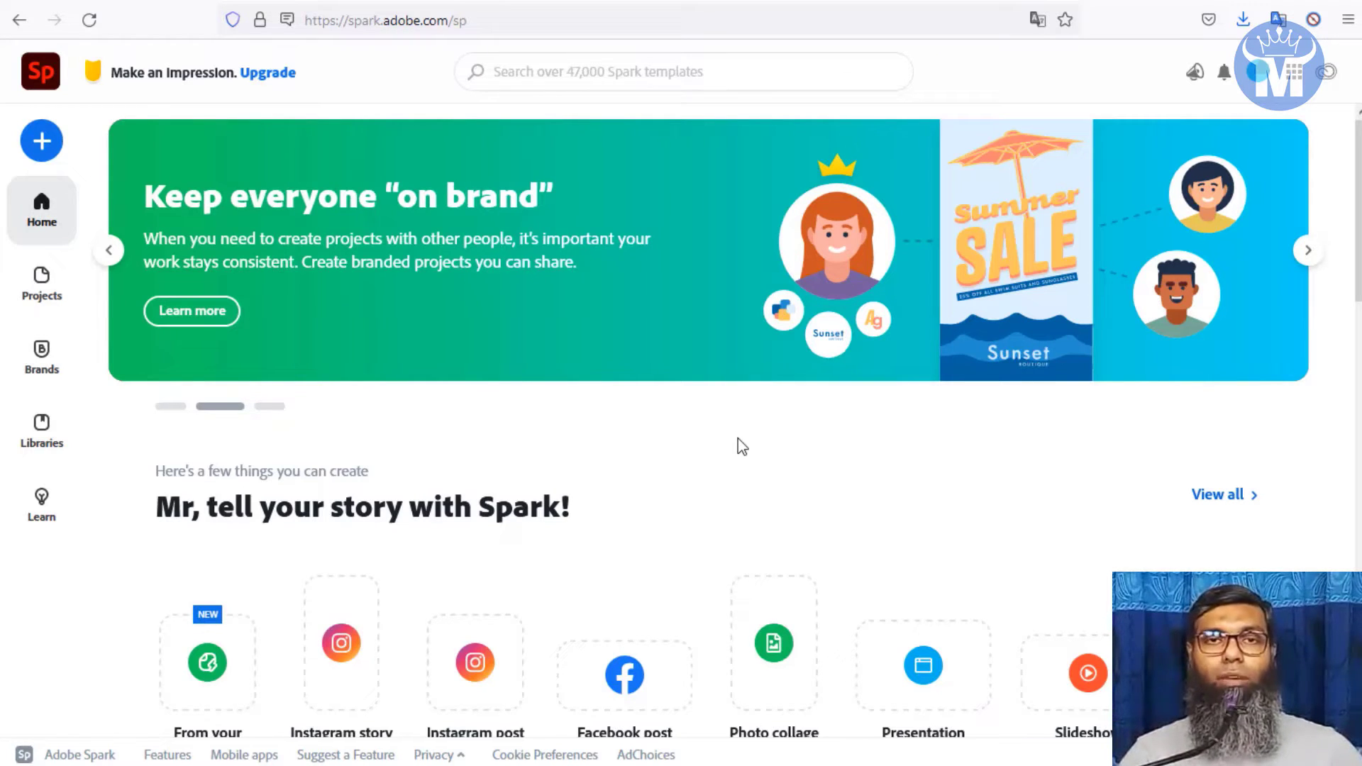
- Browse the Spark dashboard's create options and carousels, then return to the top
{"action": "scroll", "coordinate": [687, 476], "scroll_direction": "down", "scroll_amount": 3}
{"action": "scroll", "coordinate": [635, 490], "scroll_direction": "down", "scroll_amount": 2}
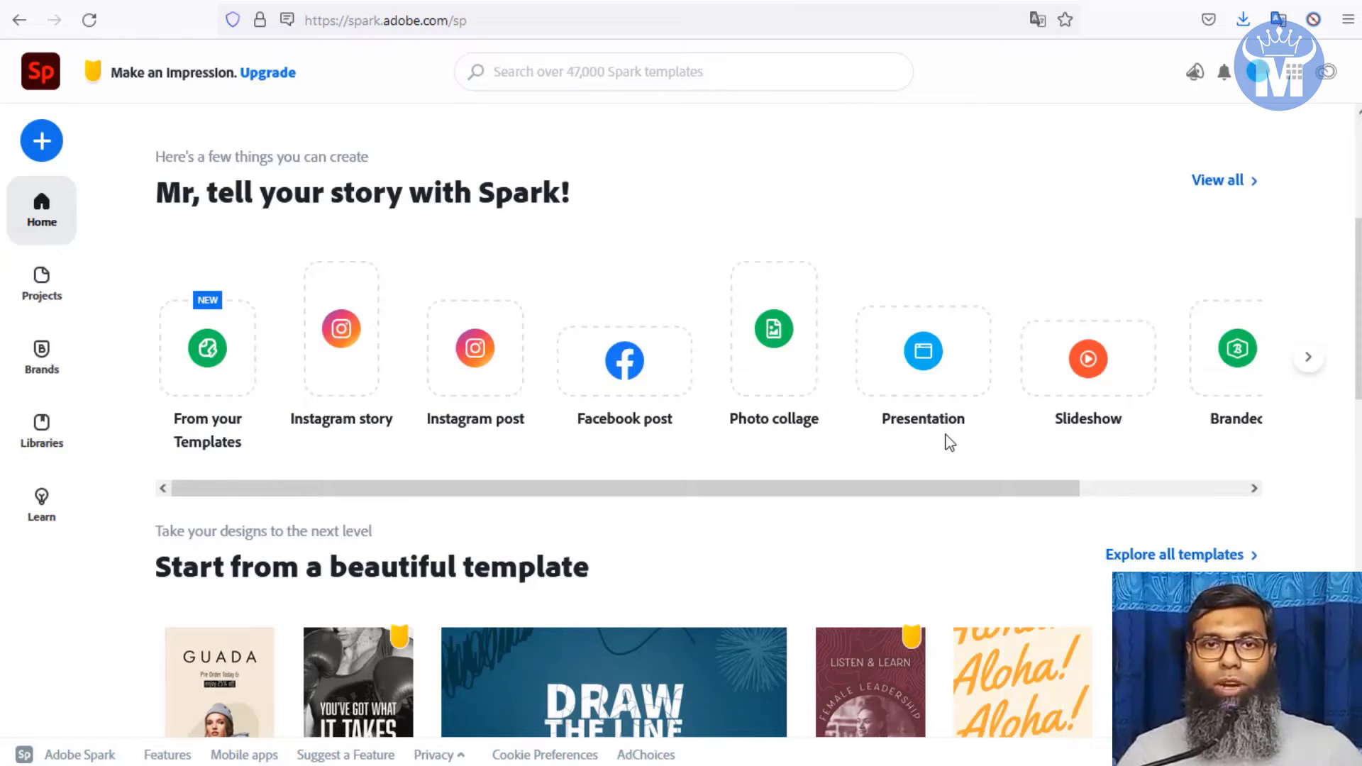
{"action": "left_click_drag", "start_coordinate": [1053, 489], "coordinate": [1262, 514]}
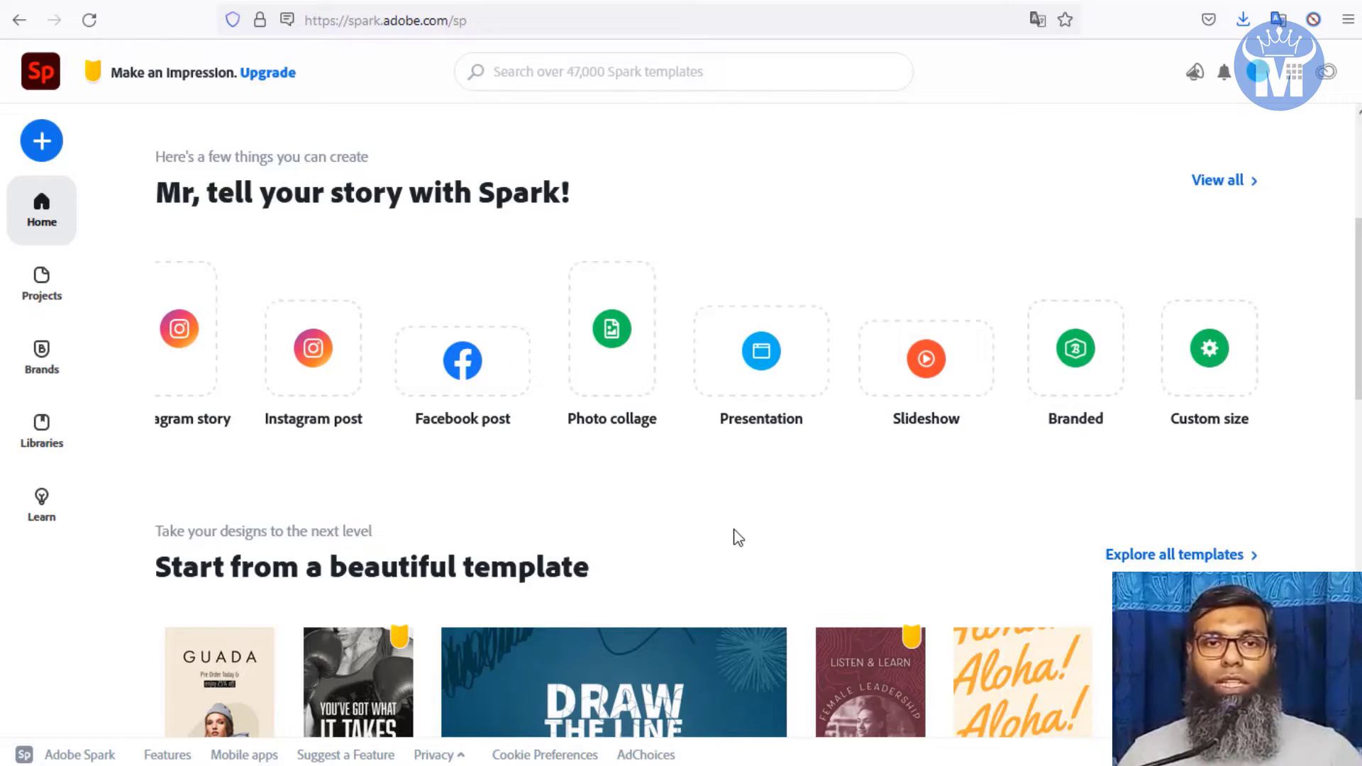
{"action": "scroll", "coordinate": [735, 535], "scroll_direction": "down", "scroll_amount": 4}
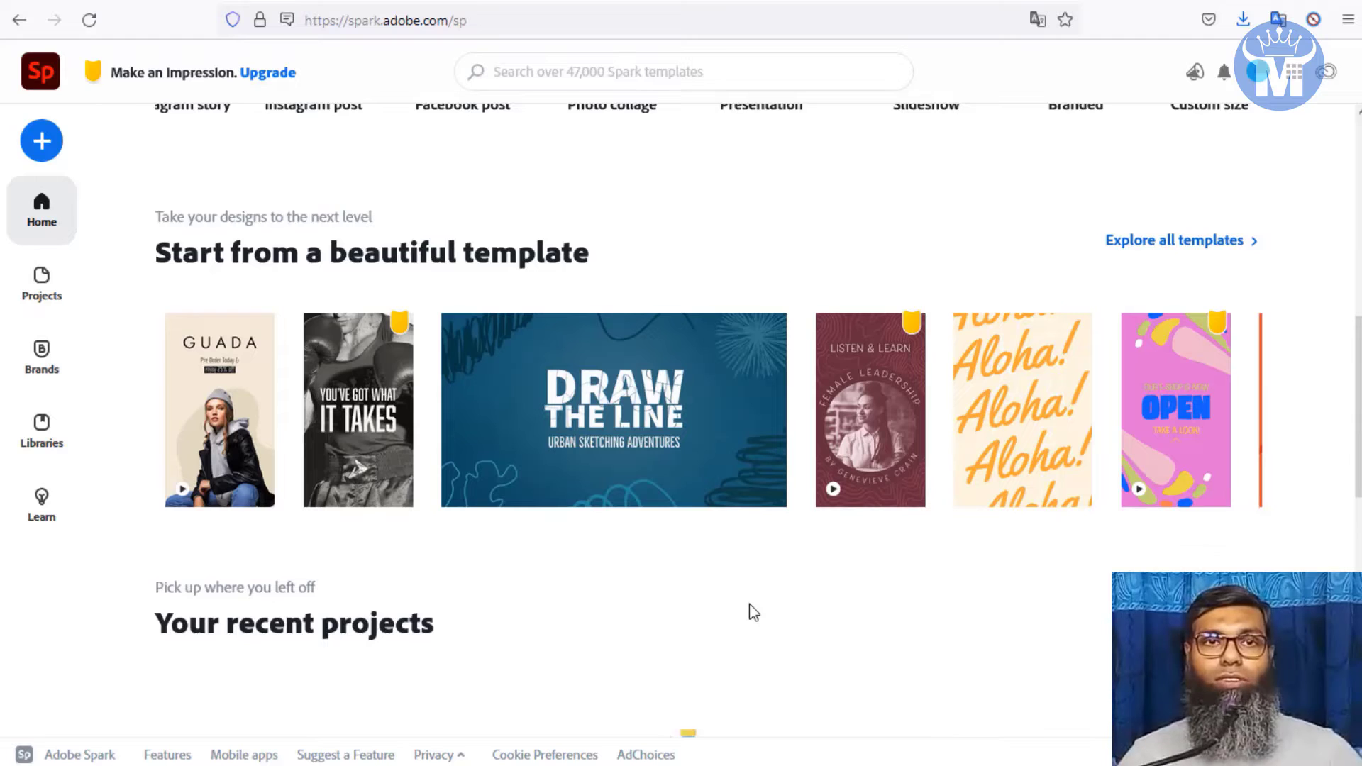
{"action": "scroll", "coordinate": [756, 603], "scroll_direction": "up", "scroll_amount": 8}
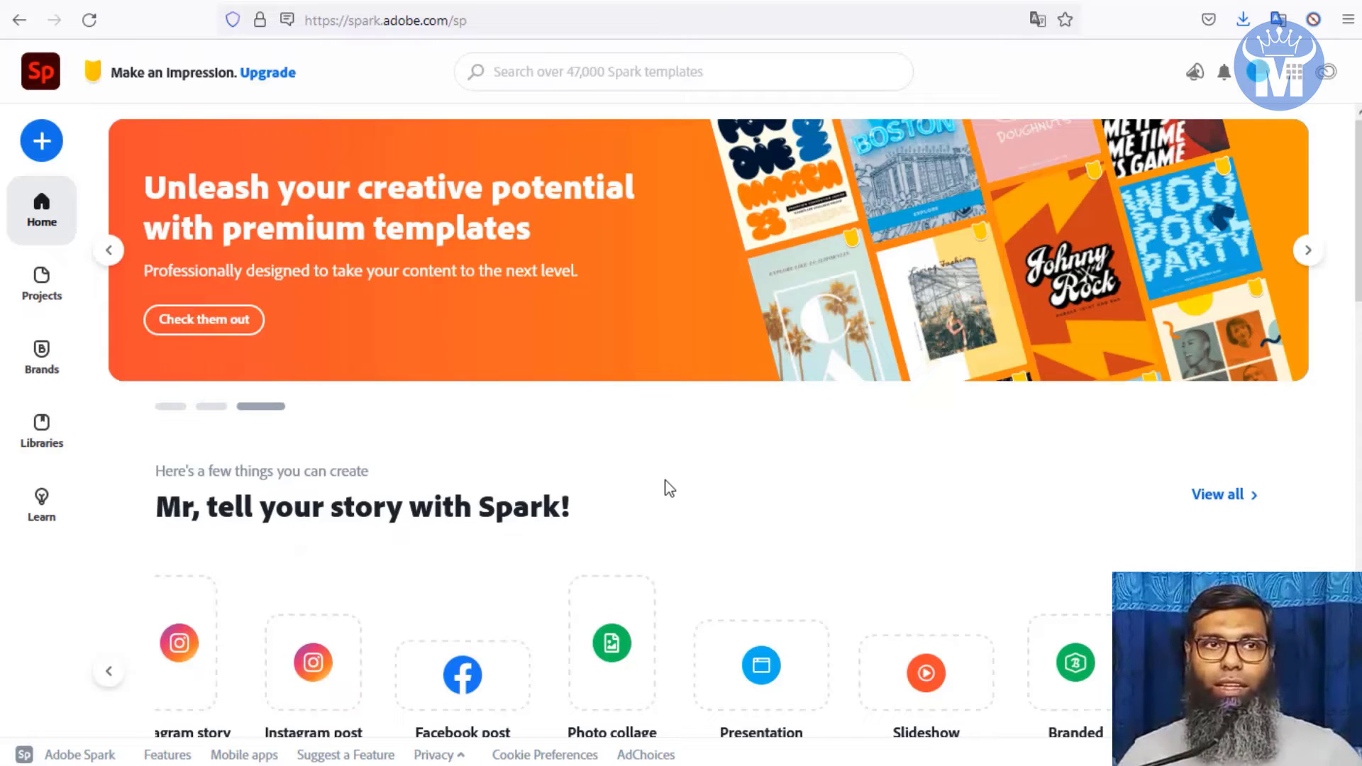
{"action": "scroll", "coordinate": [666, 486], "scroll_direction": "down", "scroll_amount": 7}
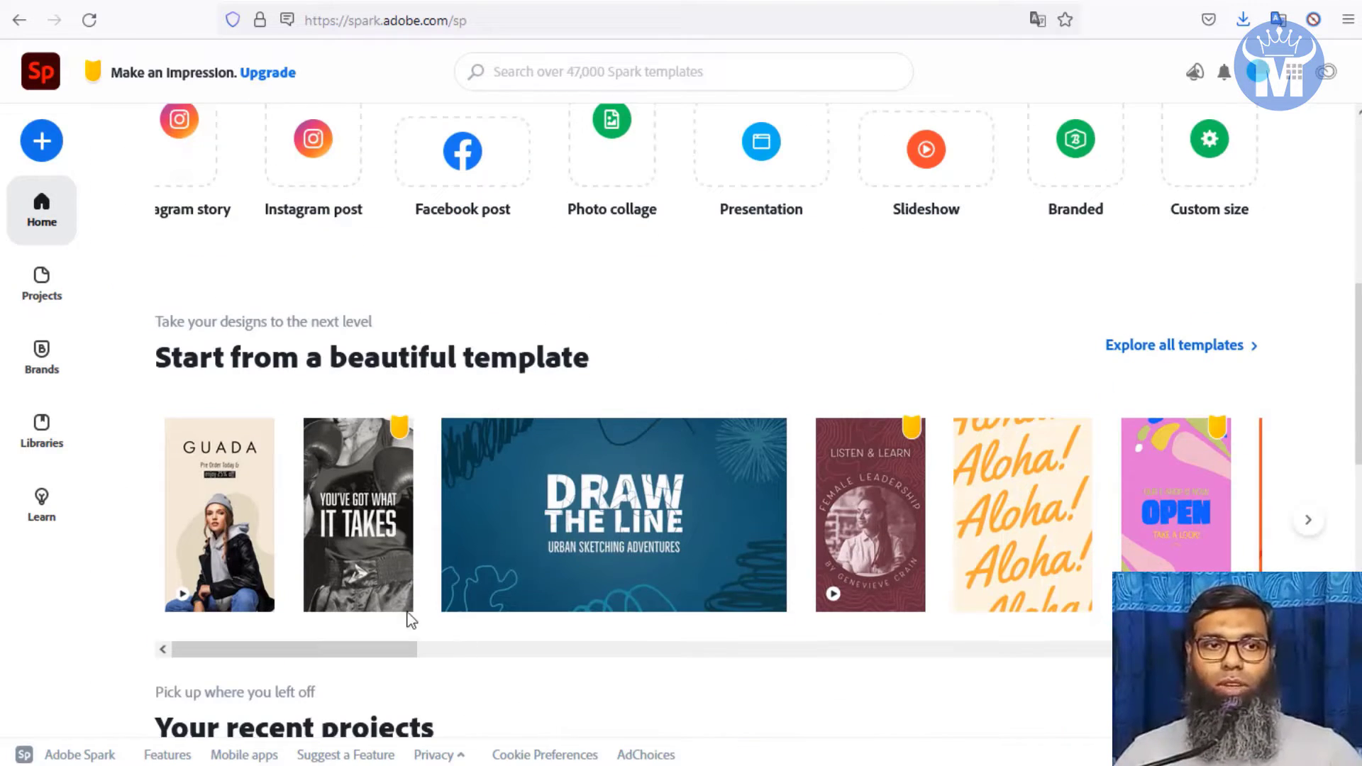
{"action": "scroll", "coordinate": [535, 554], "scroll_direction": "down", "scroll_amount": 3}
{"action": "mouse_move", "coordinate": [322, 441]}
{"action": "left_mouse_down"}
{"action": "mouse_move", "coordinate": [504, 477]}
{"action": "mouse_move", "coordinate": [645, 480]}
{"action": "mouse_move", "coordinate": [342, 480]}
{"action": "left_mouse_up"}
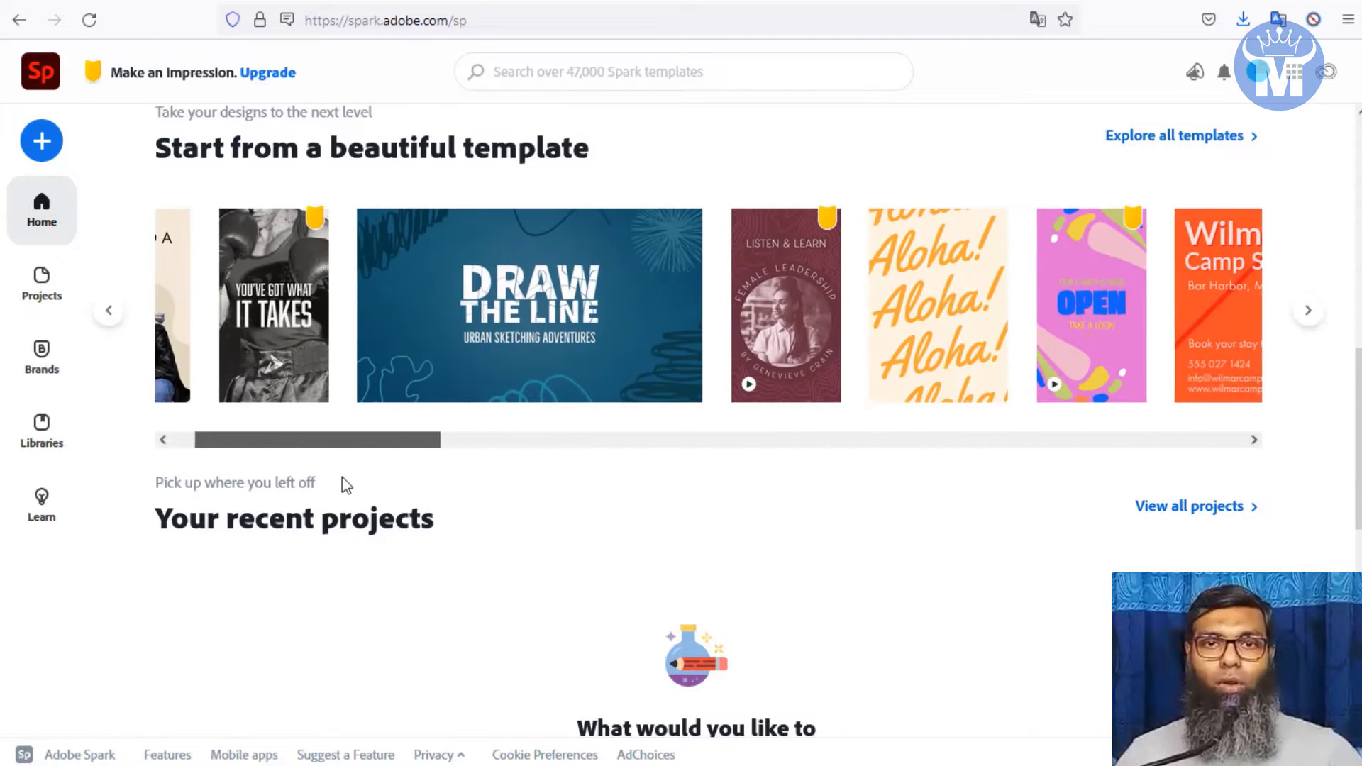
{"action": "scroll", "coordinate": [781, 472], "scroll_direction": "down", "scroll_amount": 6}
{"action": "scroll", "coordinate": [776, 508], "scroll_direction": "down", "scroll_amount": 3}
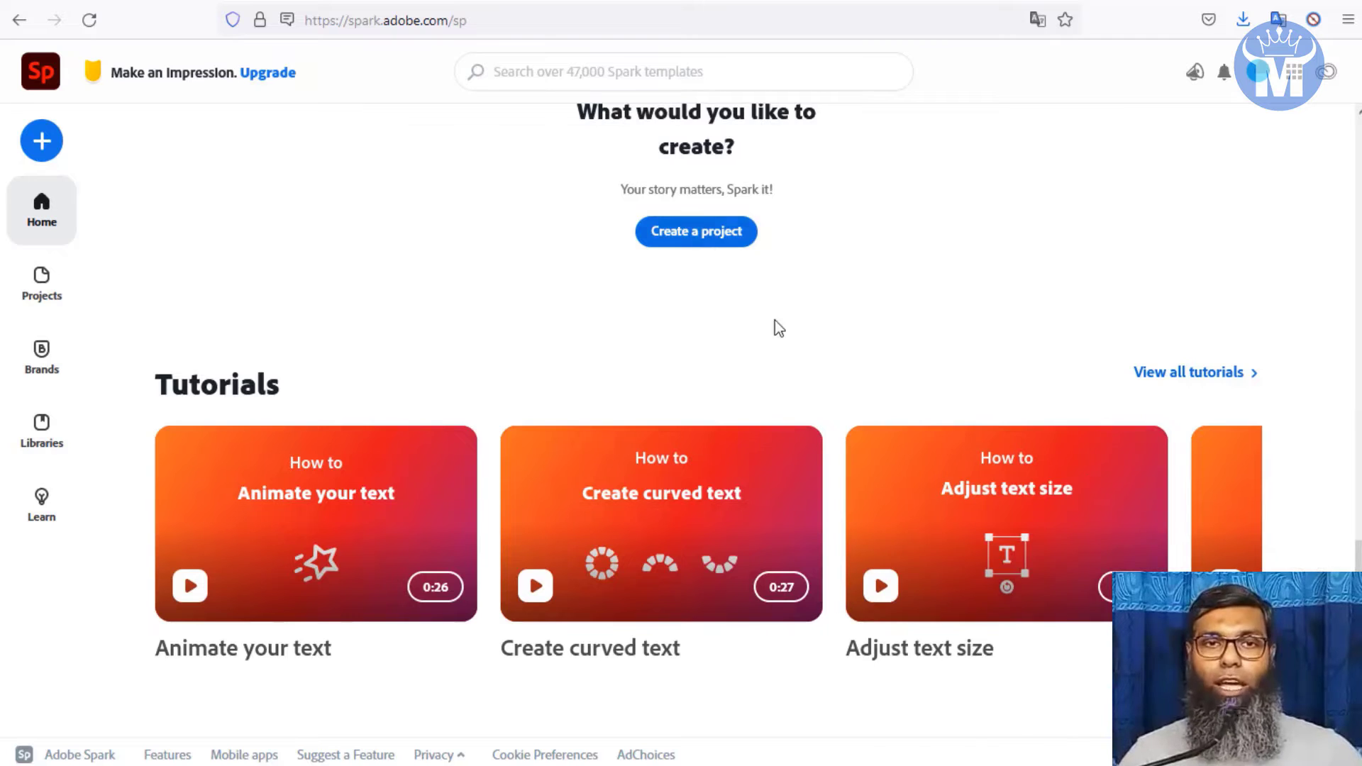
{"action": "scroll", "coordinate": [855, 321], "scroll_direction": "up", "scroll_amount": 11}
{"action": "scroll", "coordinate": [887, 310], "scroll_direction": "up", "scroll_amount": 8}
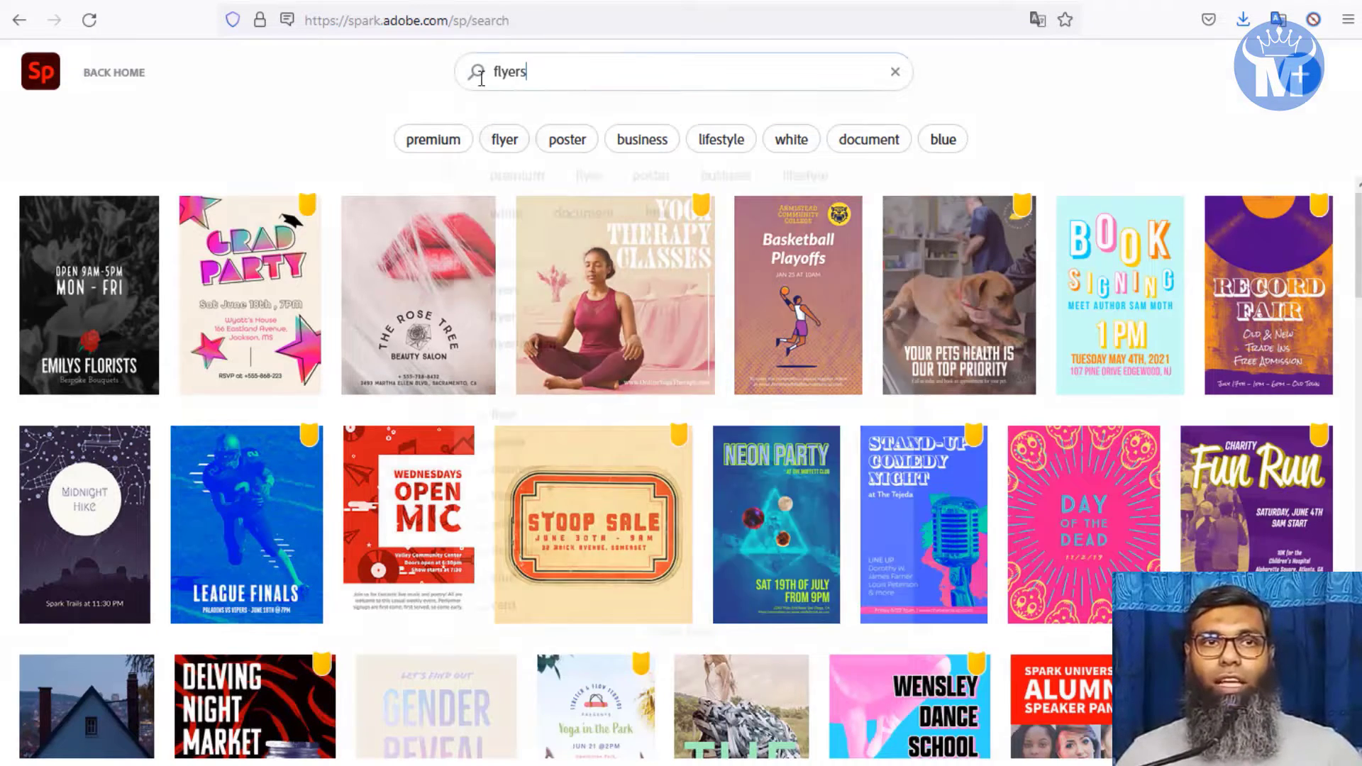
- Dismiss the template search suggestions and scroll through the flyer template results
{"action": "left_click", "coordinate": [504, 74]}
{"action": "left_click", "coordinate": [376, 90]}
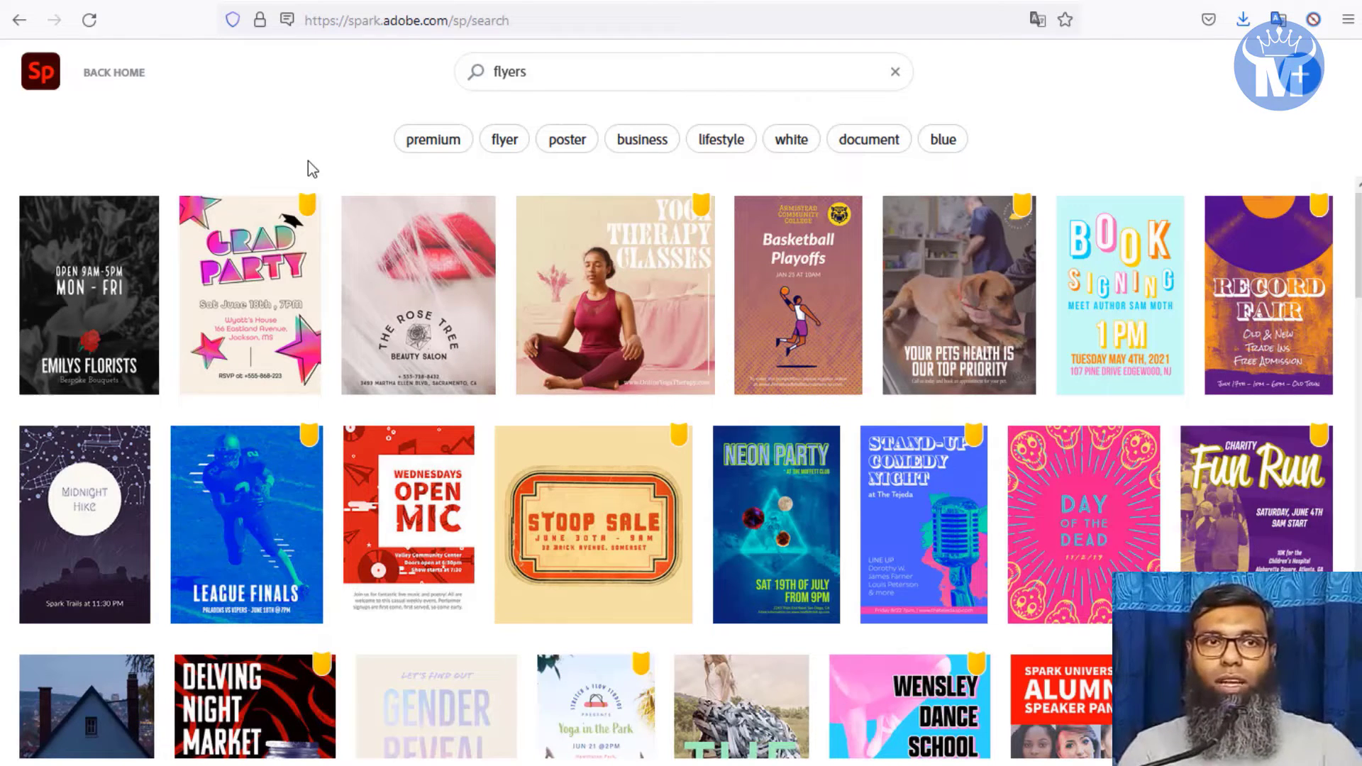
{"action": "scroll", "coordinate": [625, 316], "scroll_direction": "down", "scroll_amount": 10}
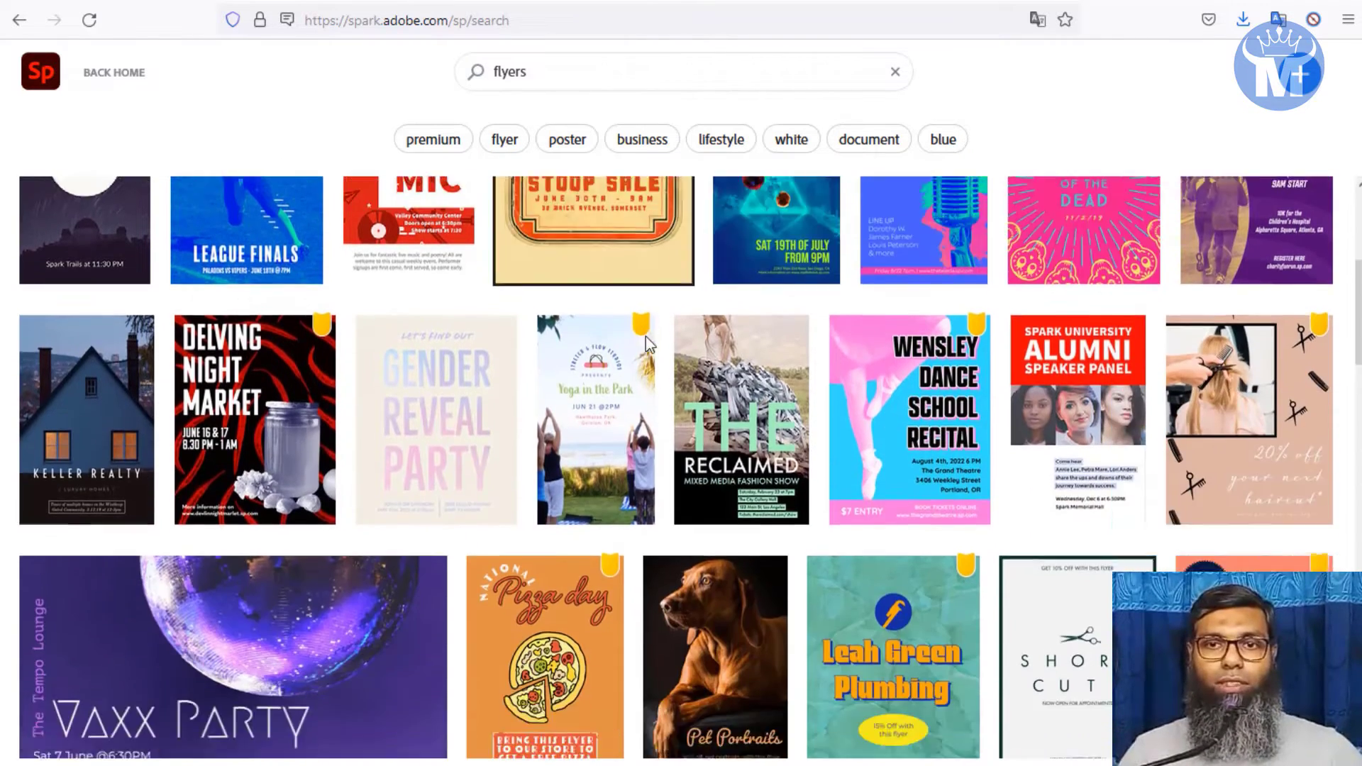
{"action": "scroll", "coordinate": [647, 344], "scroll_direction": "down", "scroll_amount": 5}
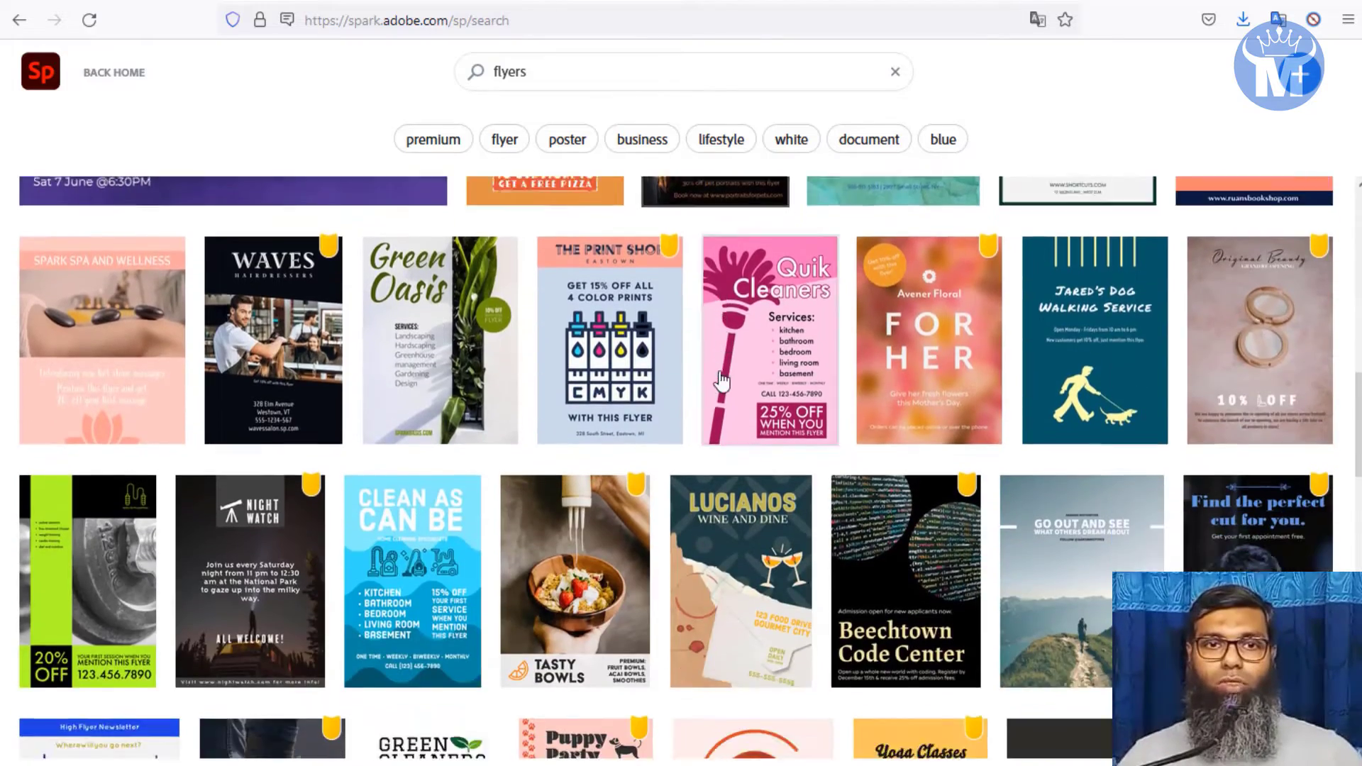
{"action": "scroll", "coordinate": [721, 383], "scroll_direction": "down", "scroll_amount": 7}
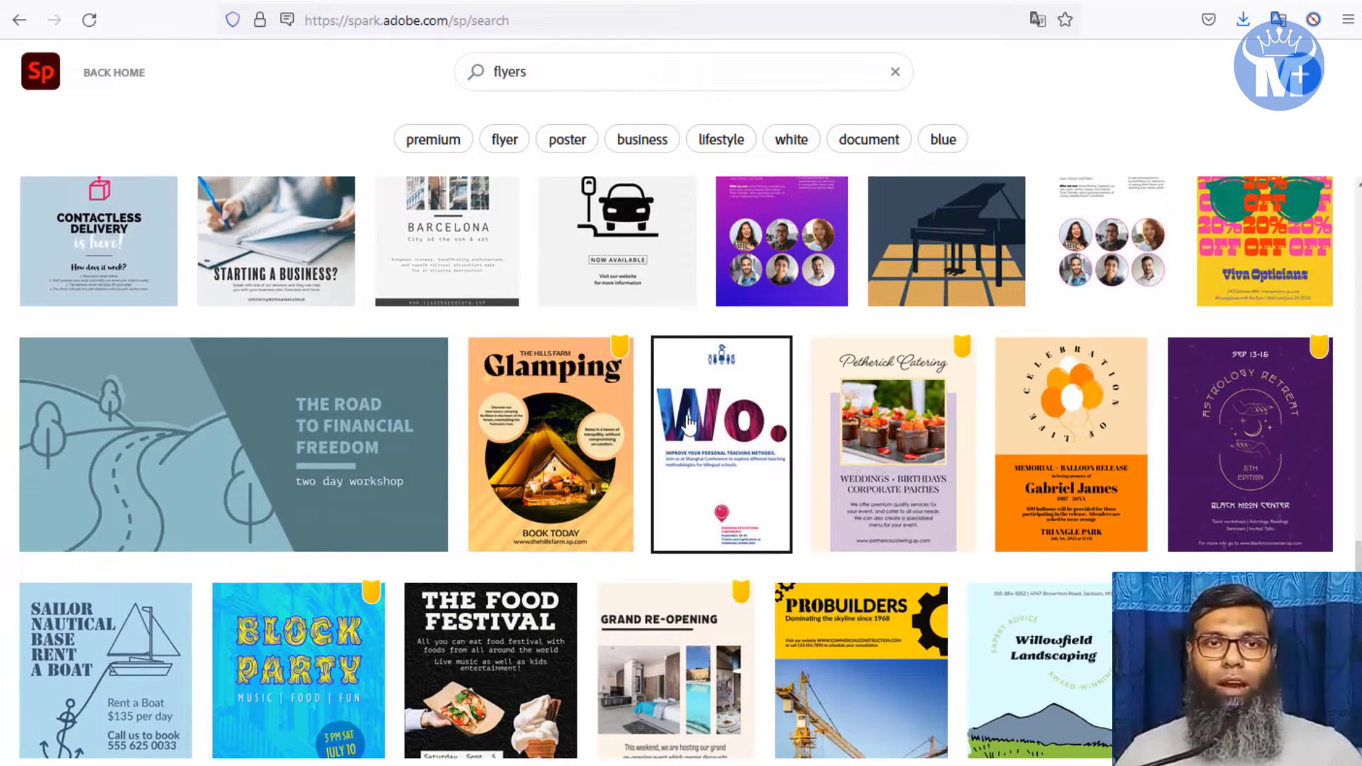
{"action": "scroll", "coordinate": [706, 418], "scroll_direction": "down", "scroll_amount": 5}
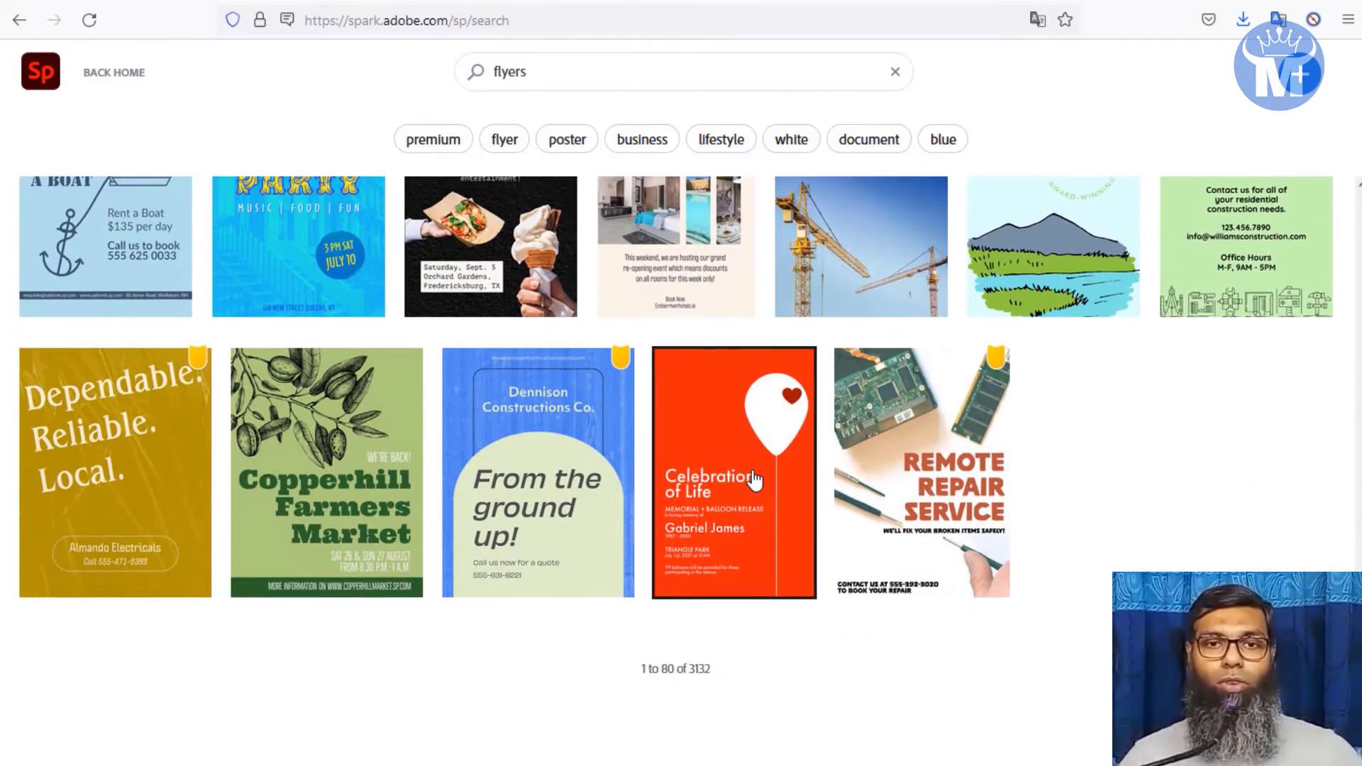
{"action": "scroll", "coordinate": [754, 481], "scroll_direction": "up", "scroll_amount": 10}
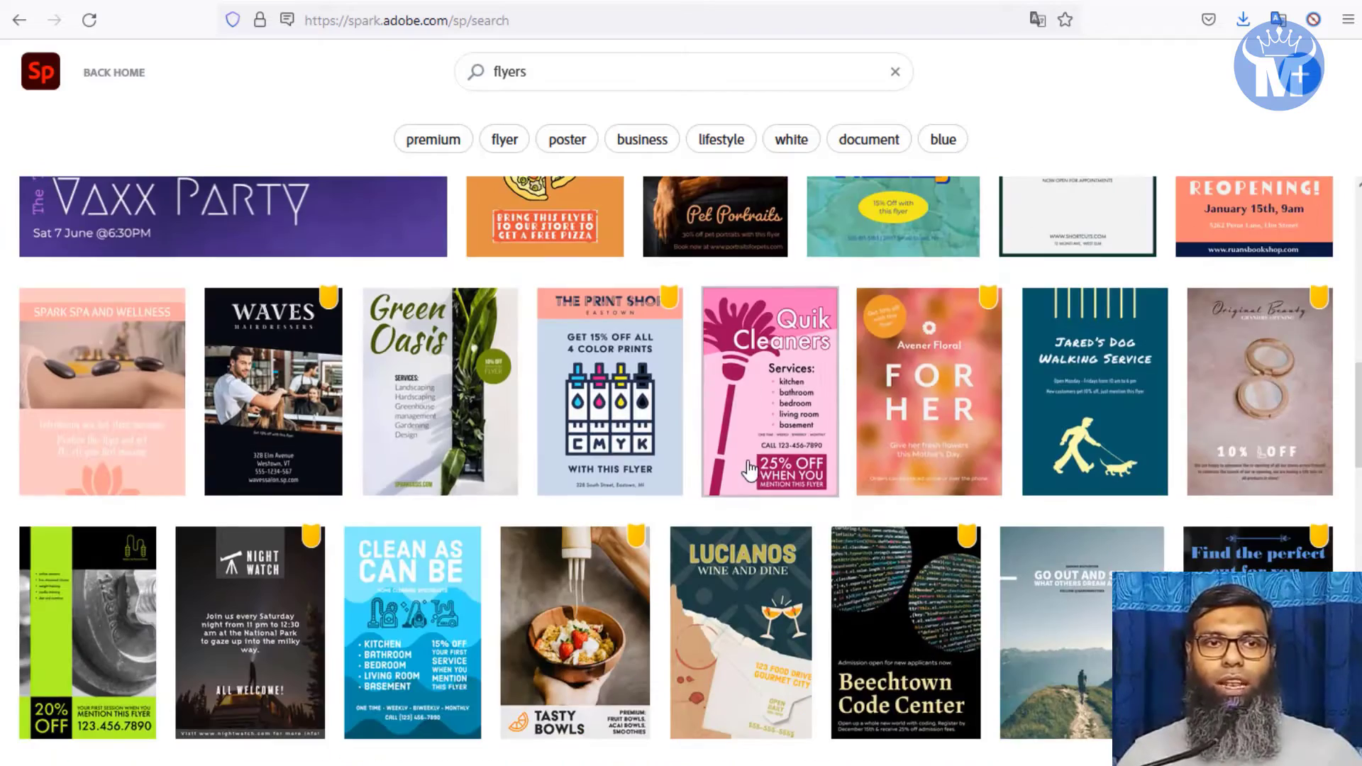
{"action": "scroll", "coordinate": [681, 511], "scroll_direction": "down", "scroll_amount": 2}
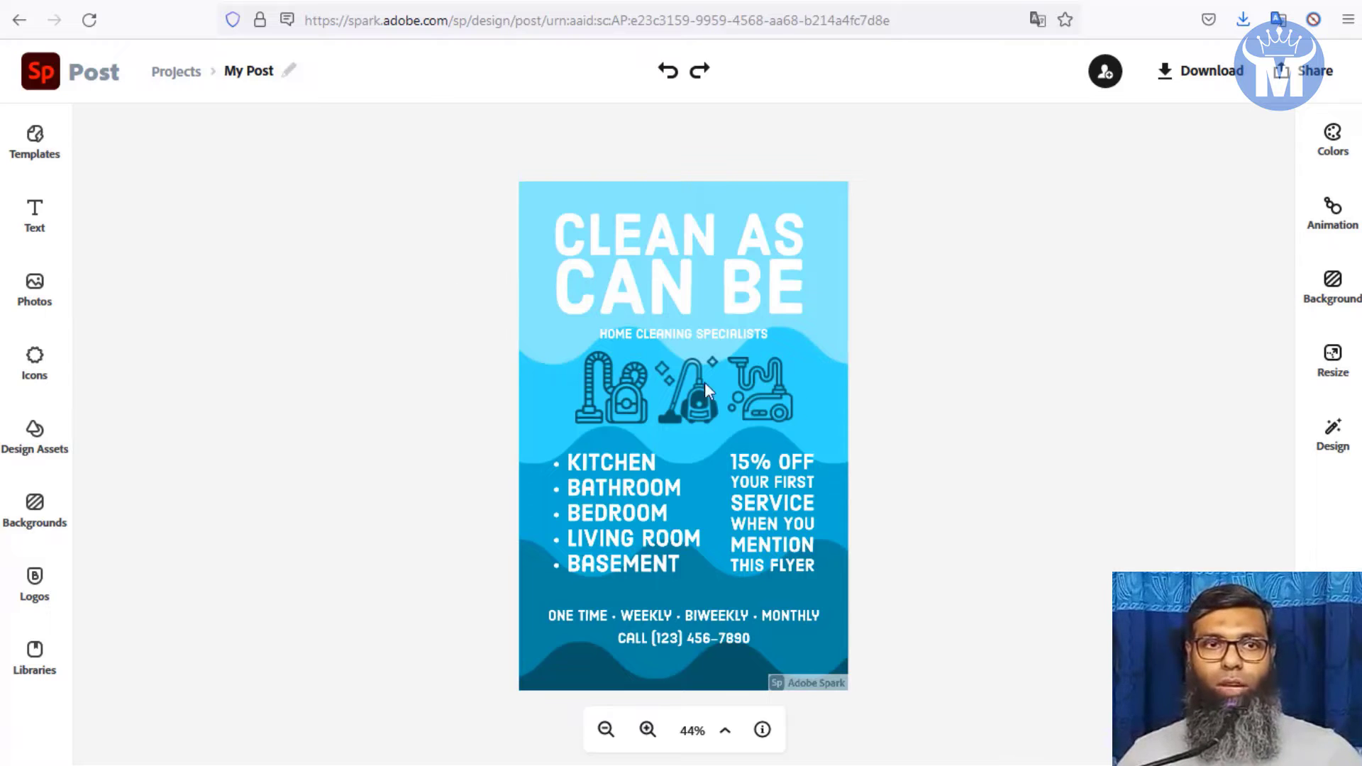
- Browse the flyer templates panel alongside the Clean As Can Be design
{"action": "left_click", "coordinate": [38, 150]}
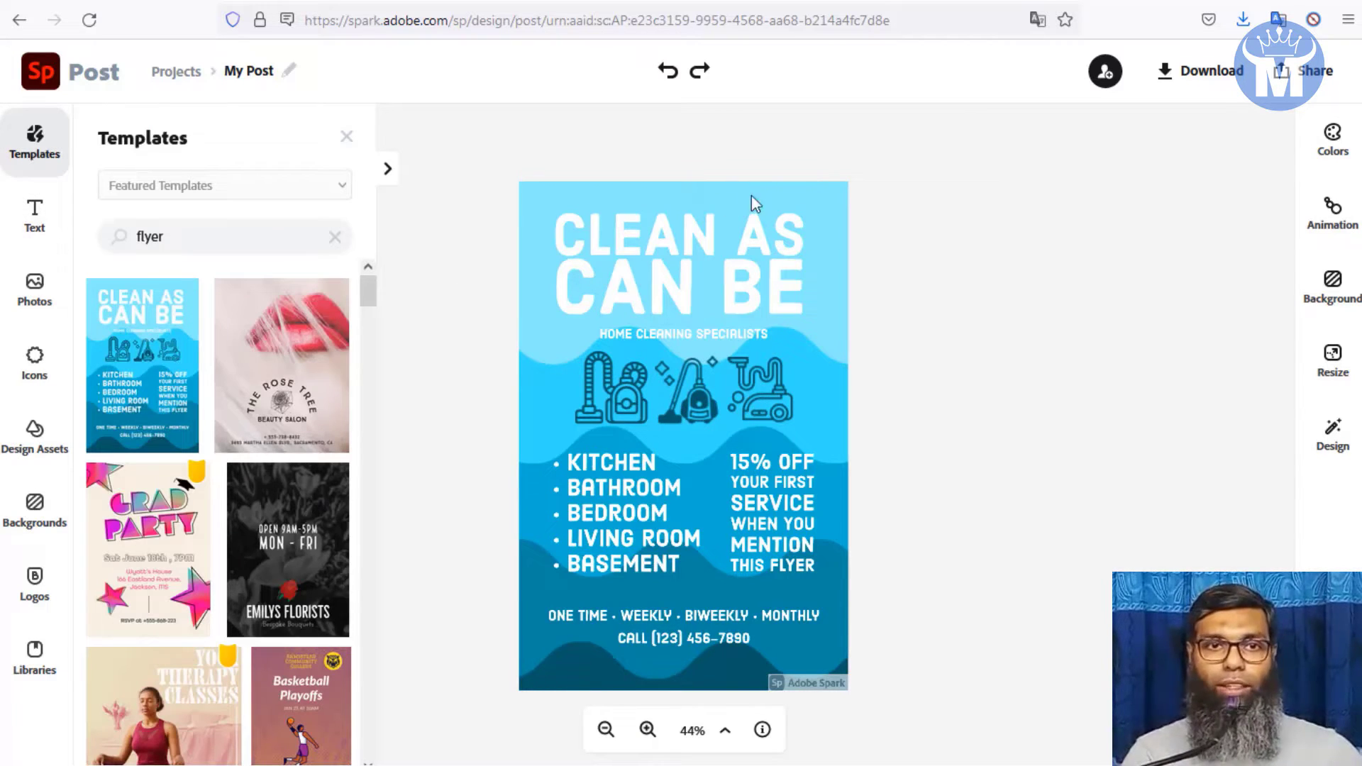
{"action": "scroll", "coordinate": [244, 511], "scroll_direction": "down", "scroll_amount": 6}
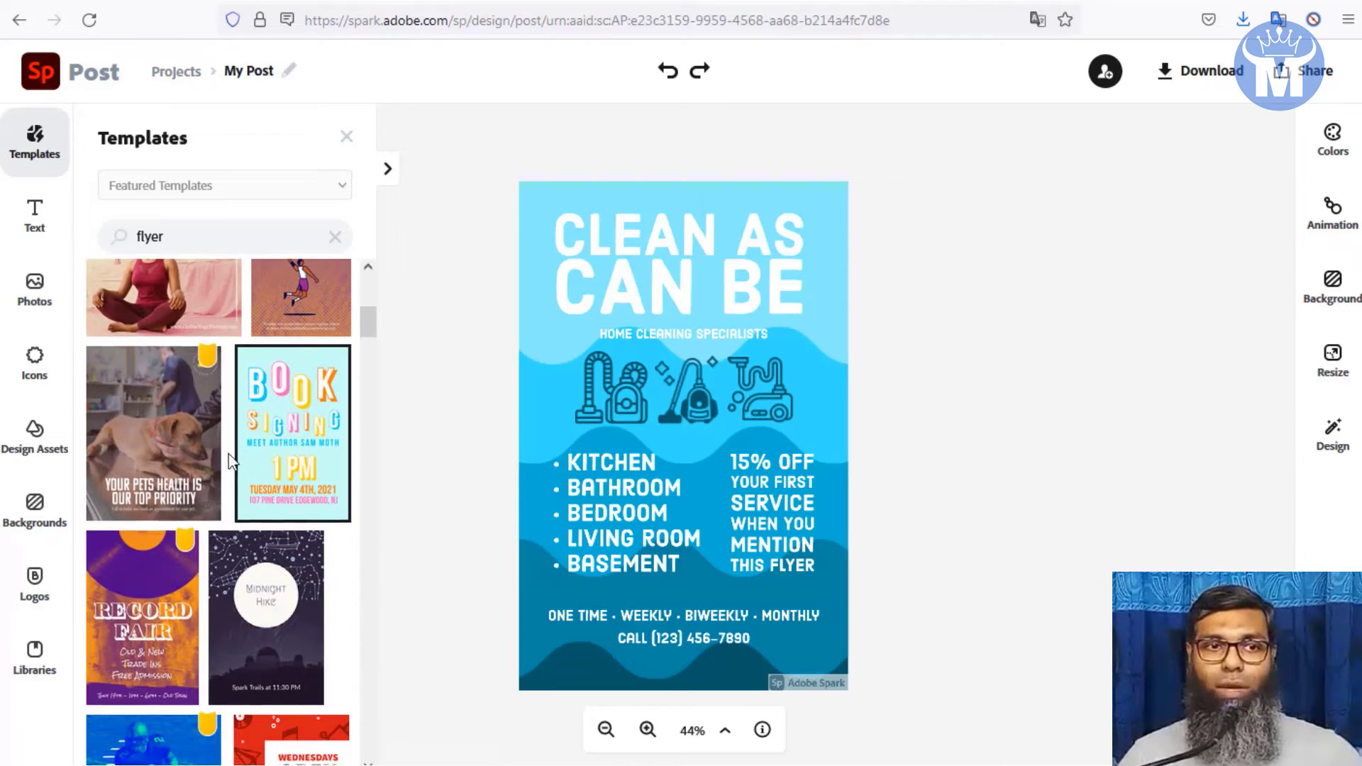
{"action": "scroll", "coordinate": [162, 450], "scroll_direction": "down", "scroll_amount": 8}
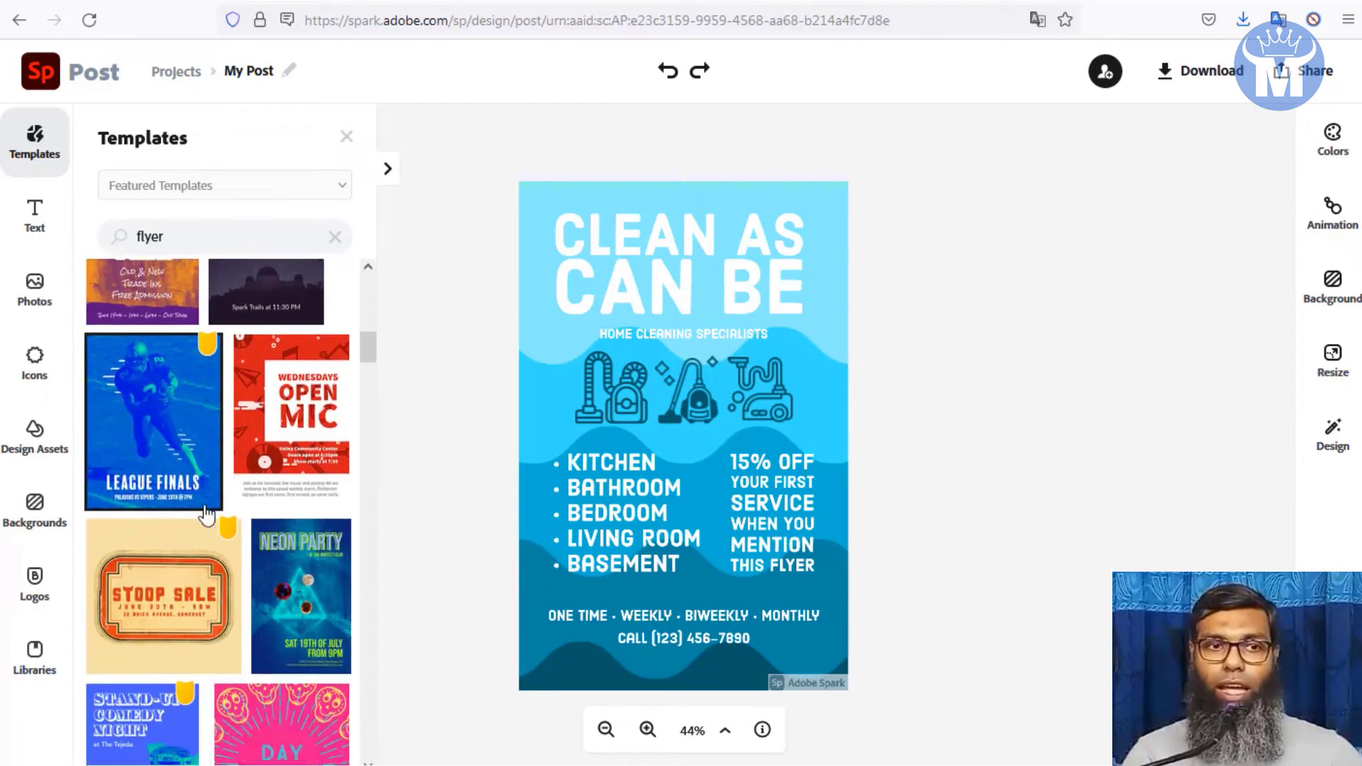
{"action": "scroll", "coordinate": [210, 512], "scroll_direction": "down", "scroll_amount": 7}
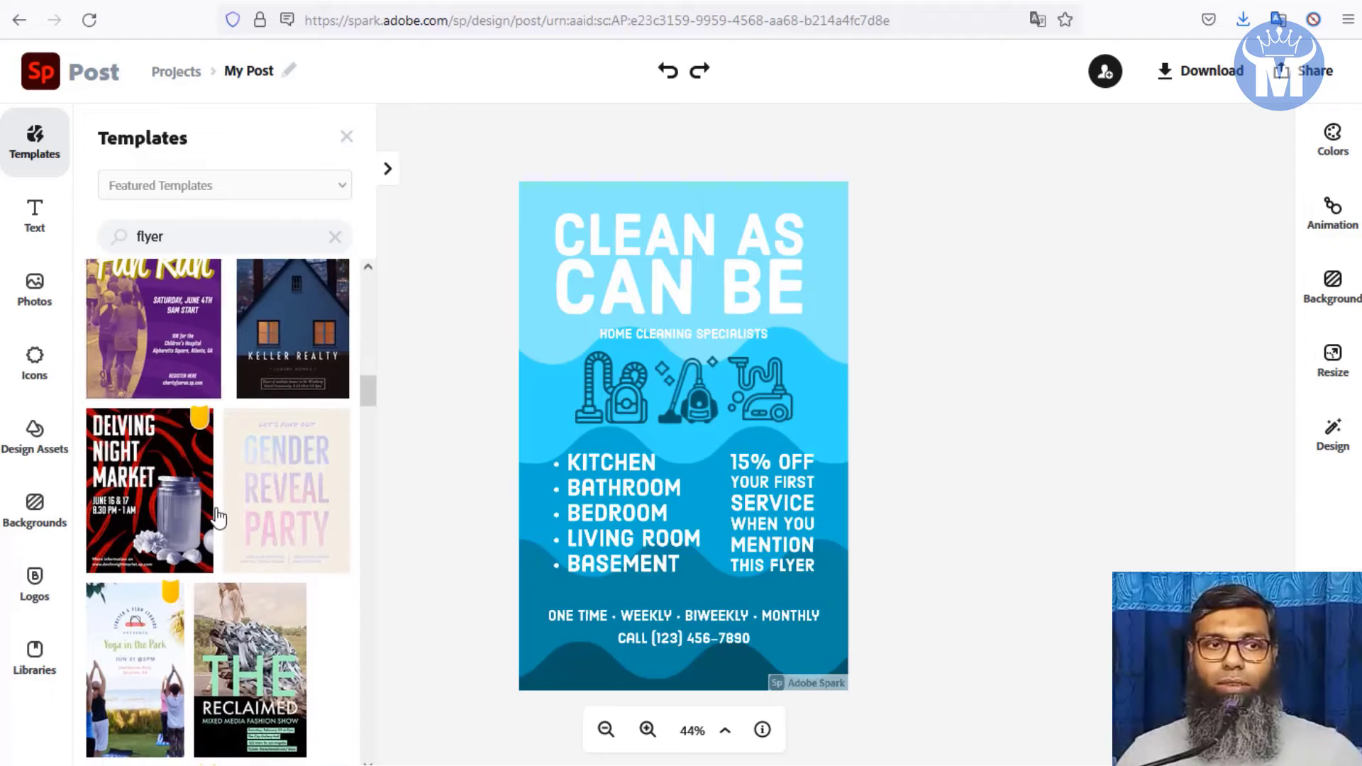
{"action": "scroll", "coordinate": [278, 555], "scroll_direction": "down", "scroll_amount": 3}
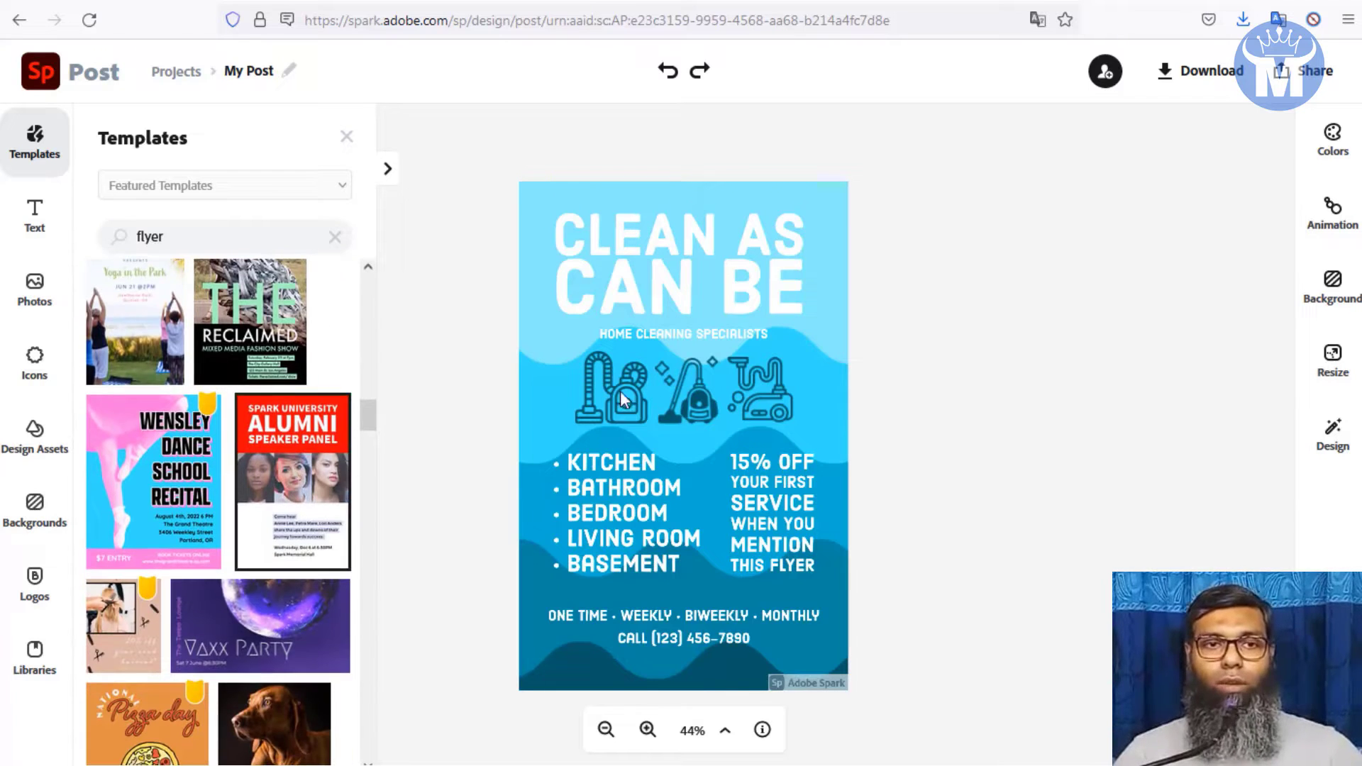
{"action": "scroll", "coordinate": [183, 426], "scroll_direction": "up", "scroll_amount": 5}
{"action": "scroll", "coordinate": [183, 426], "scroll_direction": "up", "scroll_amount": 10}
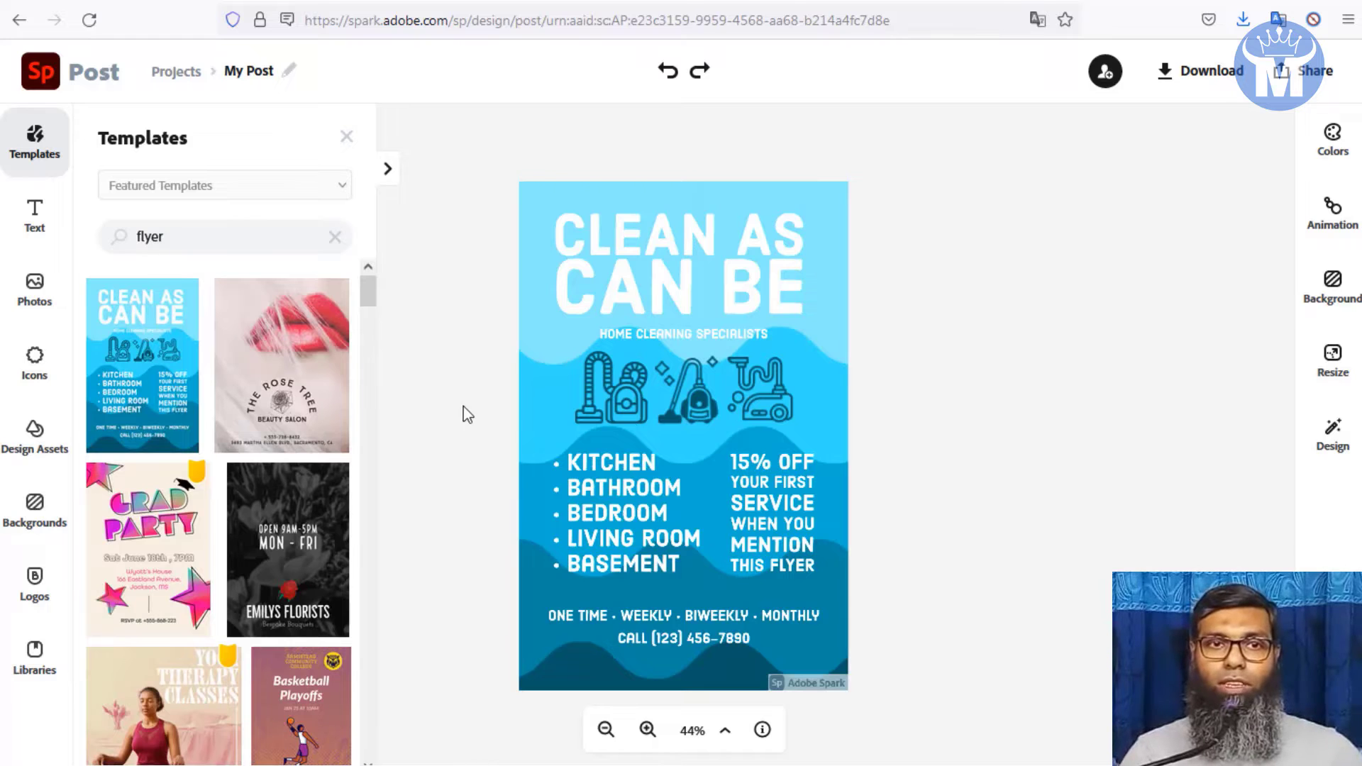
- Look through the Text, Photos, Icons and Design Assets panels, dismissing the getting-started prompt
{"action": "left_click", "coordinate": [32, 216]}
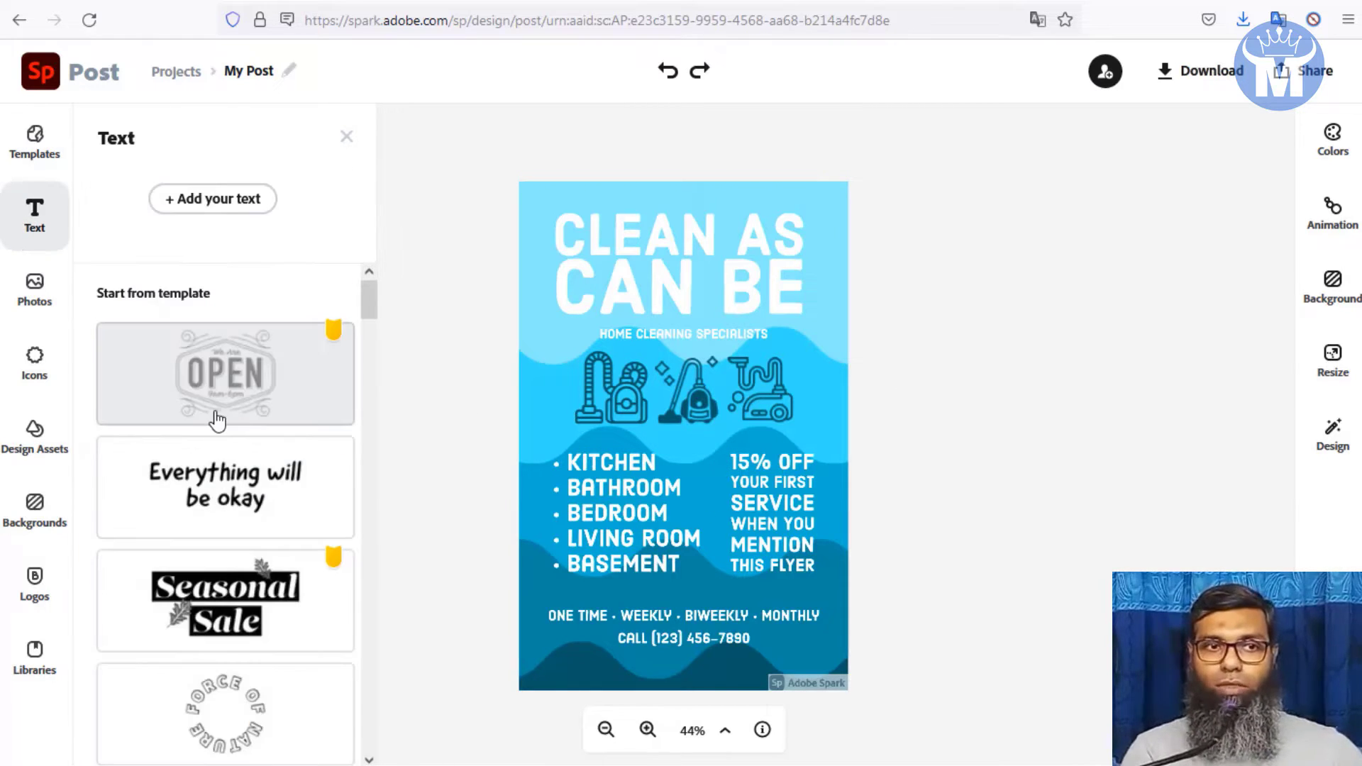
{"action": "left_click", "coordinate": [34, 289]}
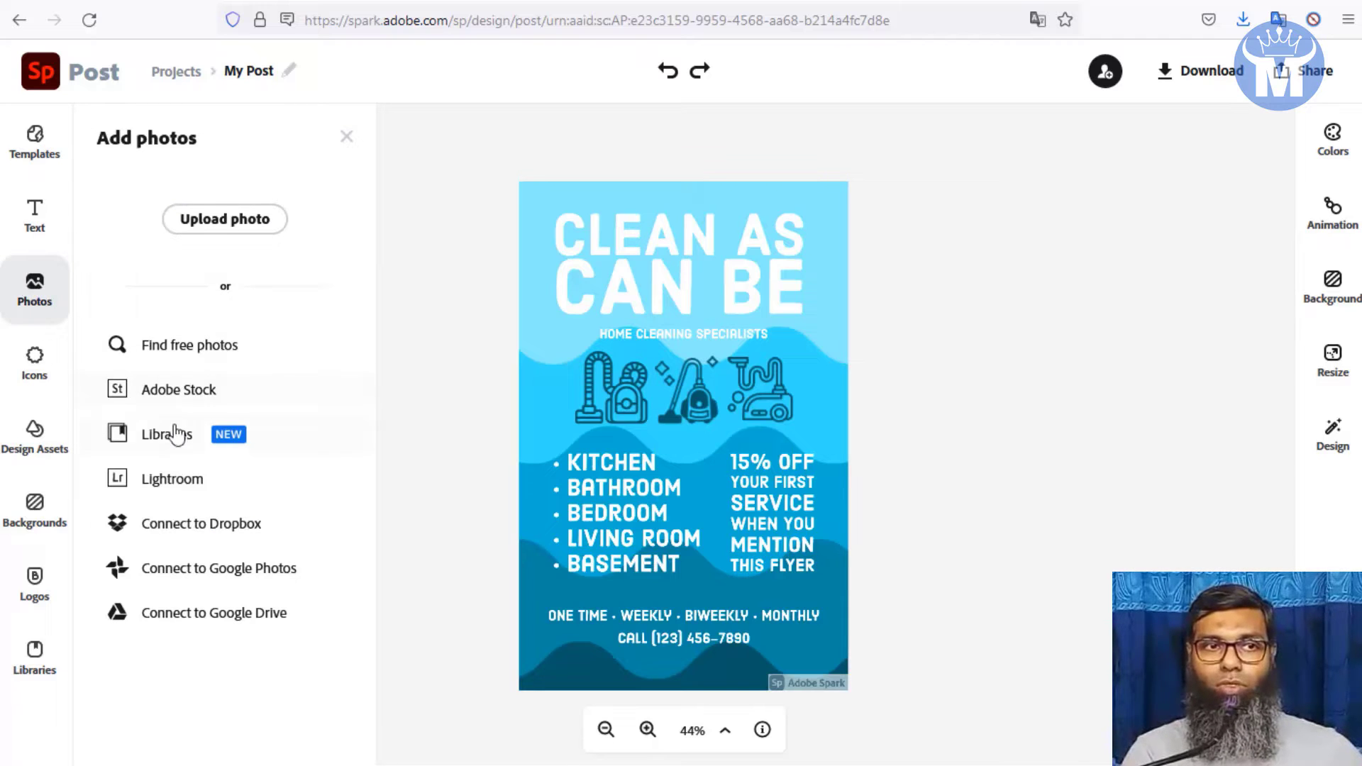
{"action": "left_click", "coordinate": [32, 374]}
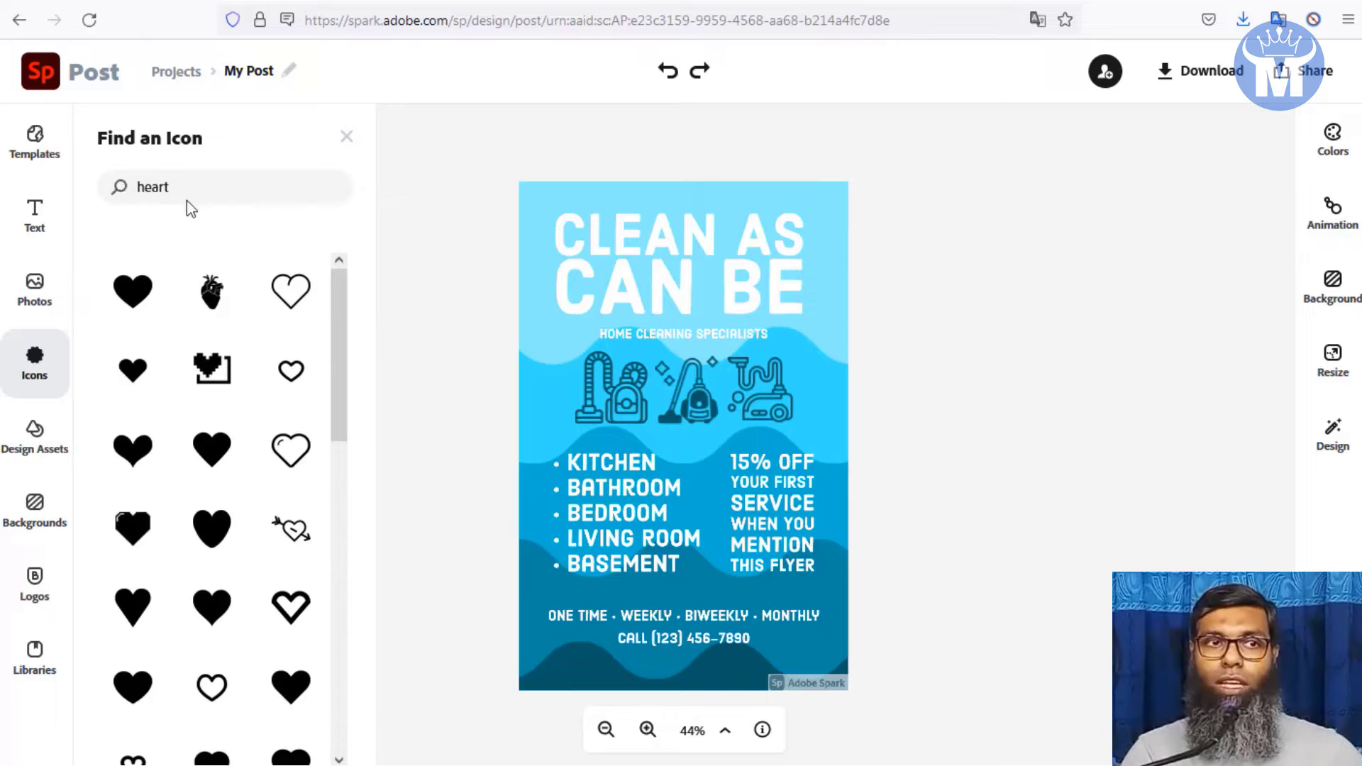
{"action": "left_click", "coordinate": [36, 443]}
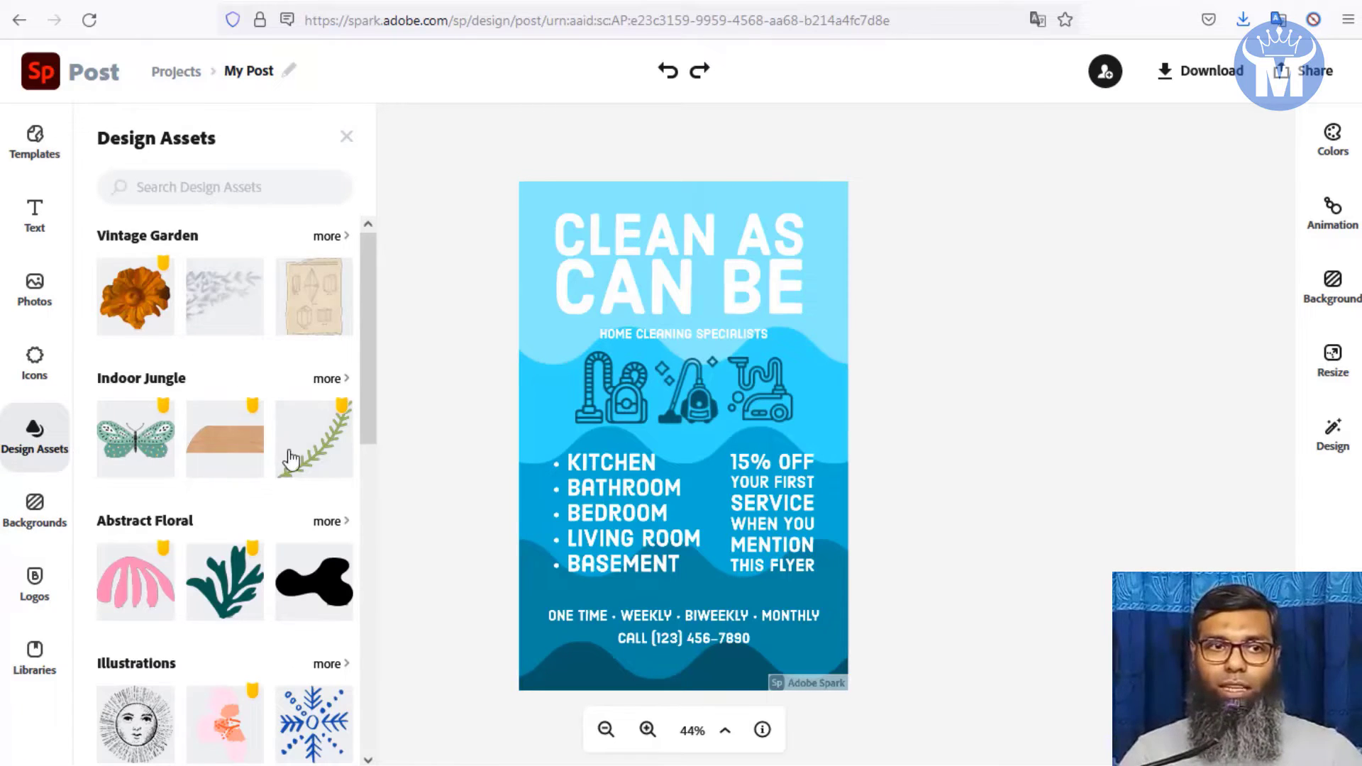
{"action": "scroll", "coordinate": [287, 468], "scroll_direction": "down", "scroll_amount": 4}
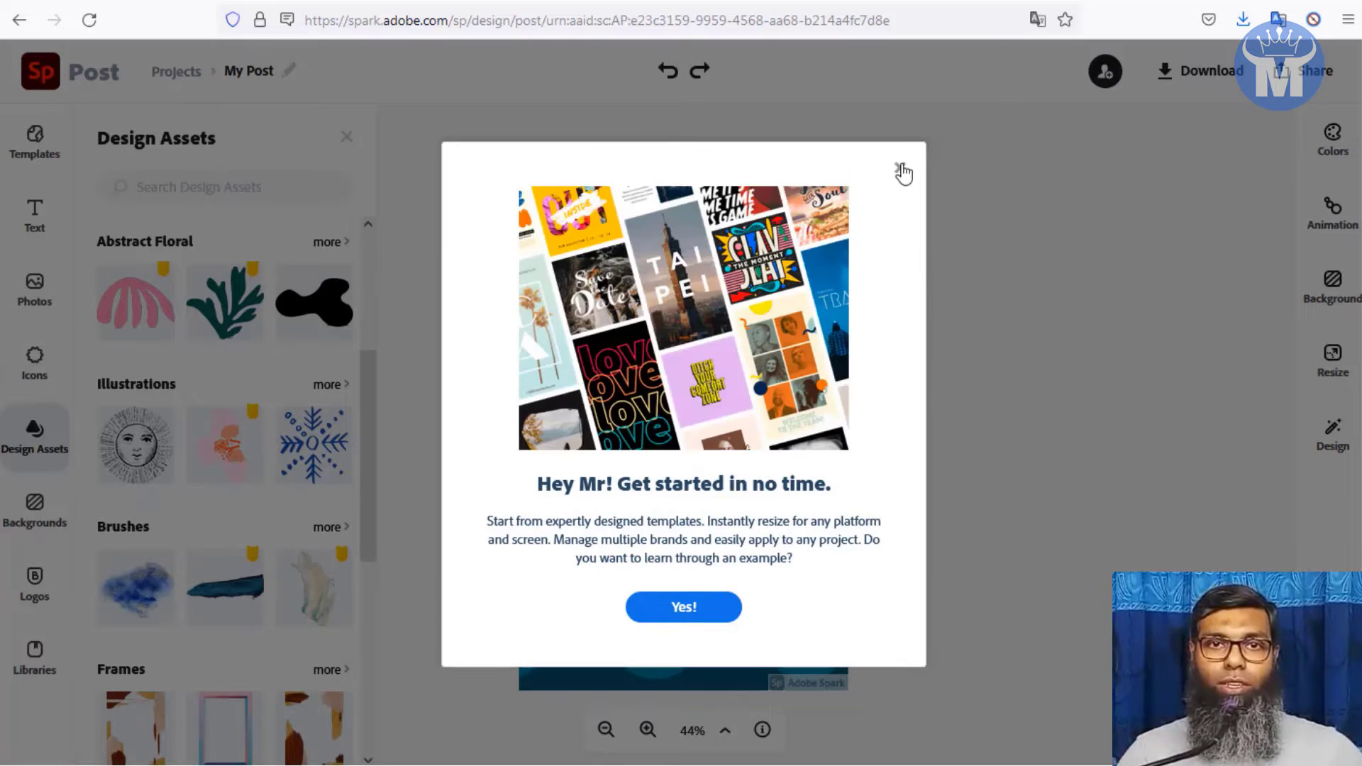
{"action": "left_click", "coordinate": [901, 171]}
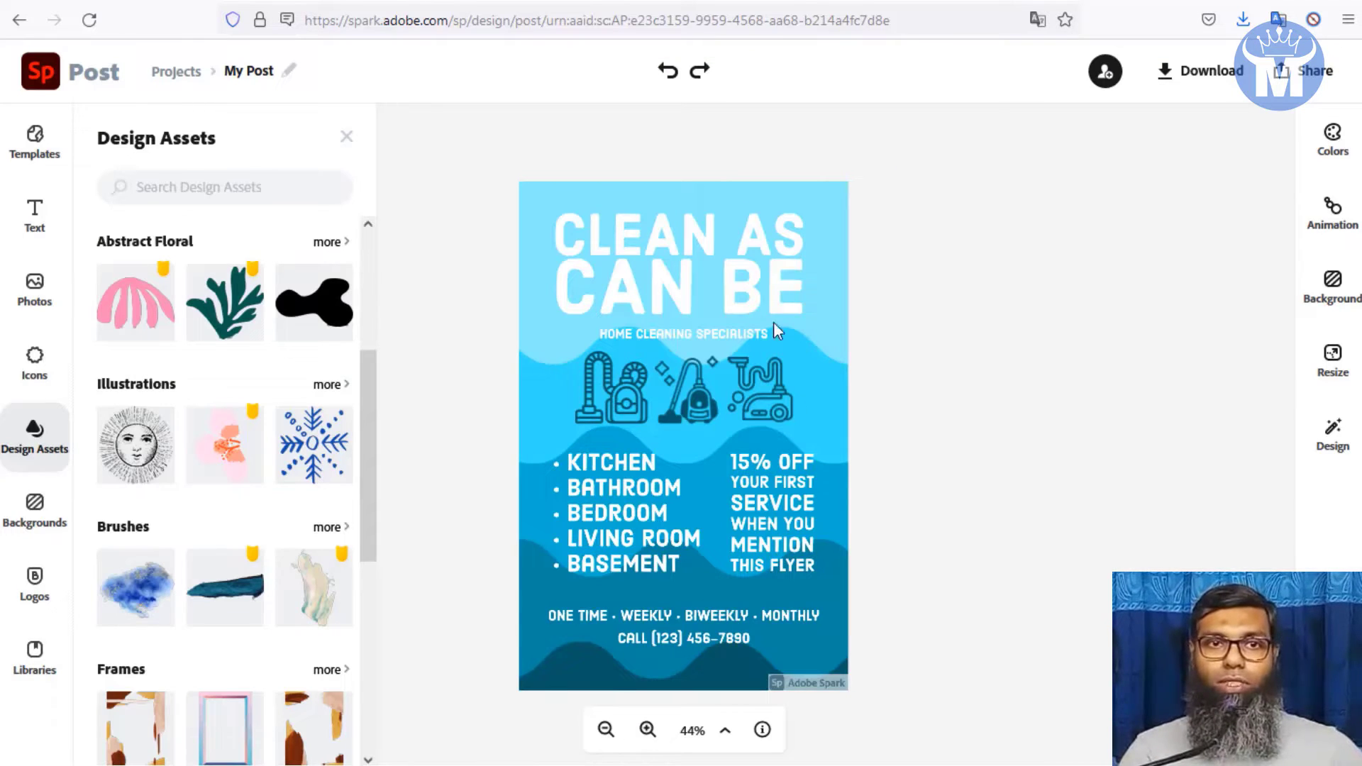